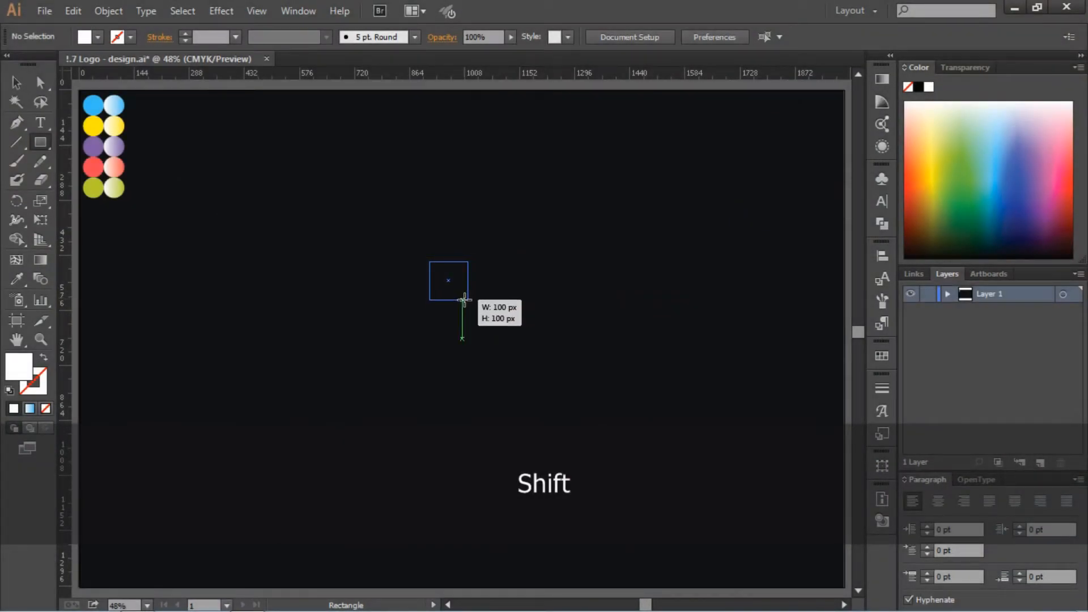
Move the white 100 px square to about X 713 px, Y 529 px and collapse its transform settings.
click(16, 83)
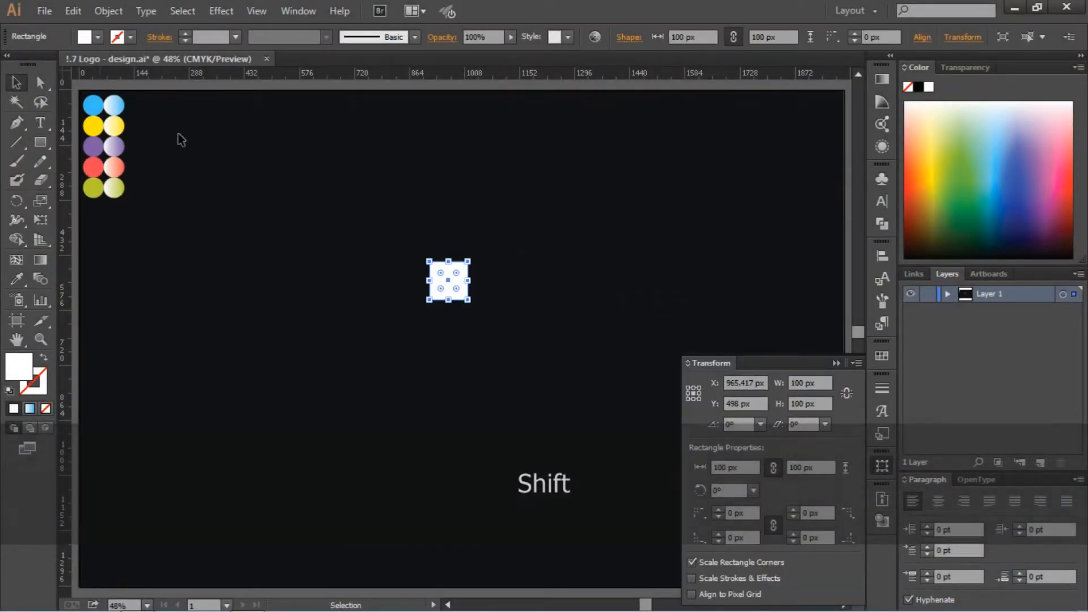
click(184, 141)
drag(413, 243, 360, 320)
click(491, 312)
key(ctrl+z)
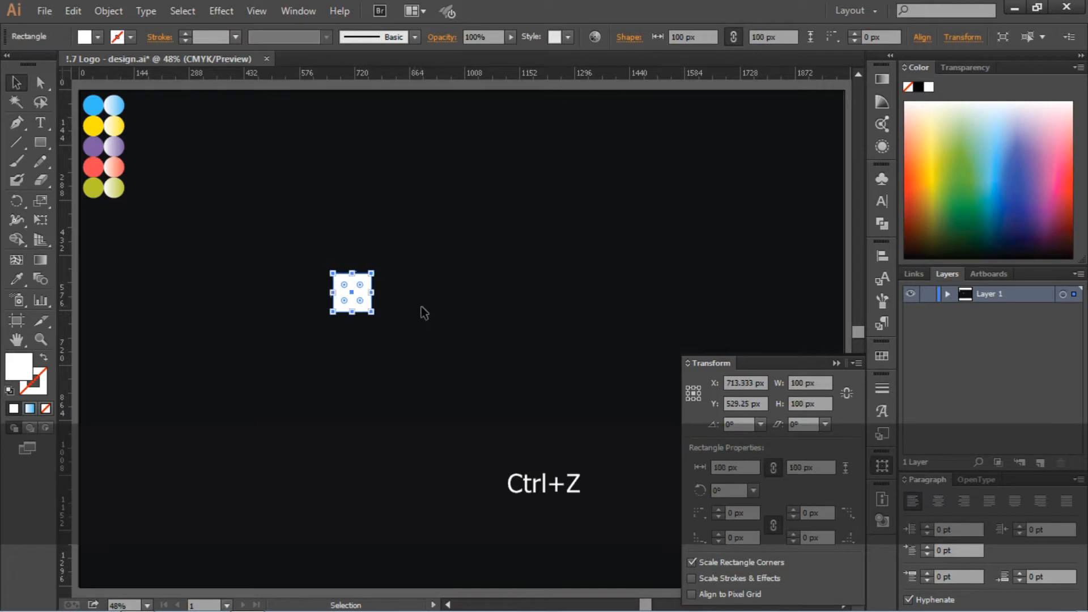
click(364, 301)
click(425, 297)
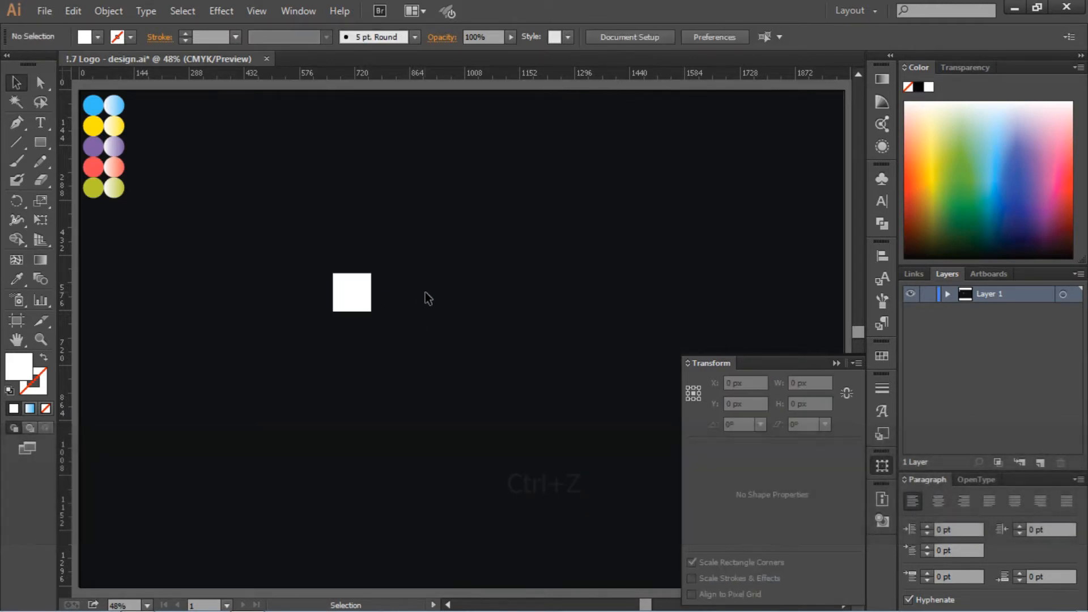
click(836, 362)
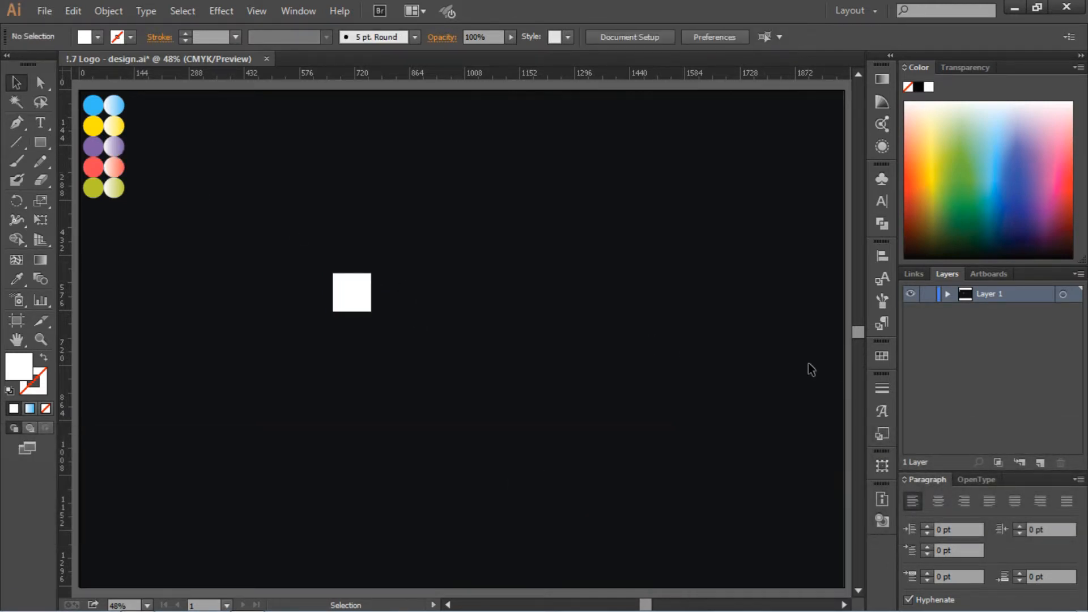
Duplicate the white square twice straight down, edge to edge, to make a column of three squares.
key(ctrl+equal)
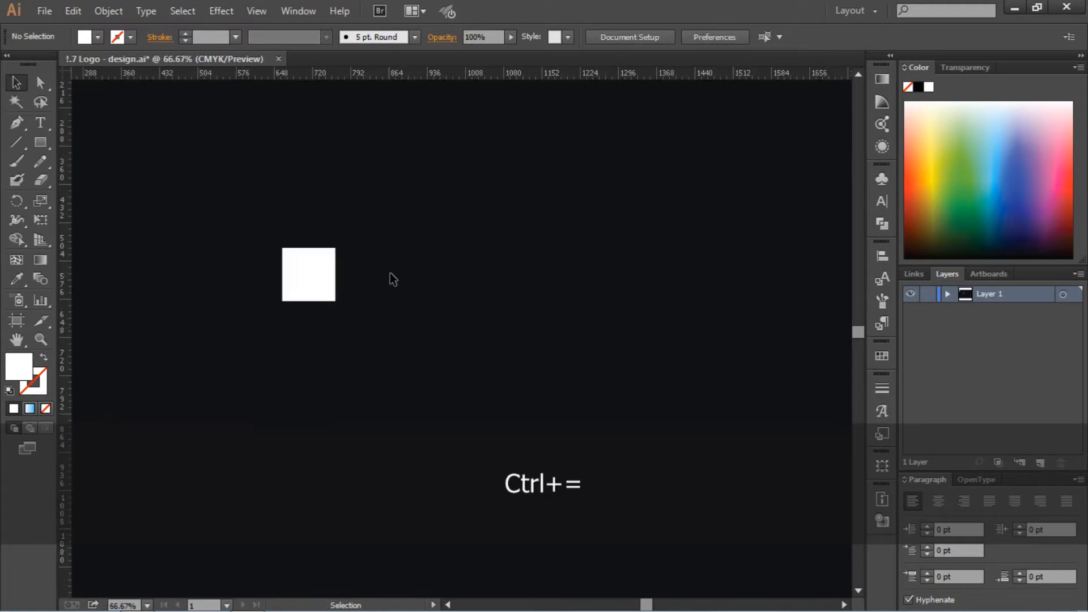
click(322, 281)
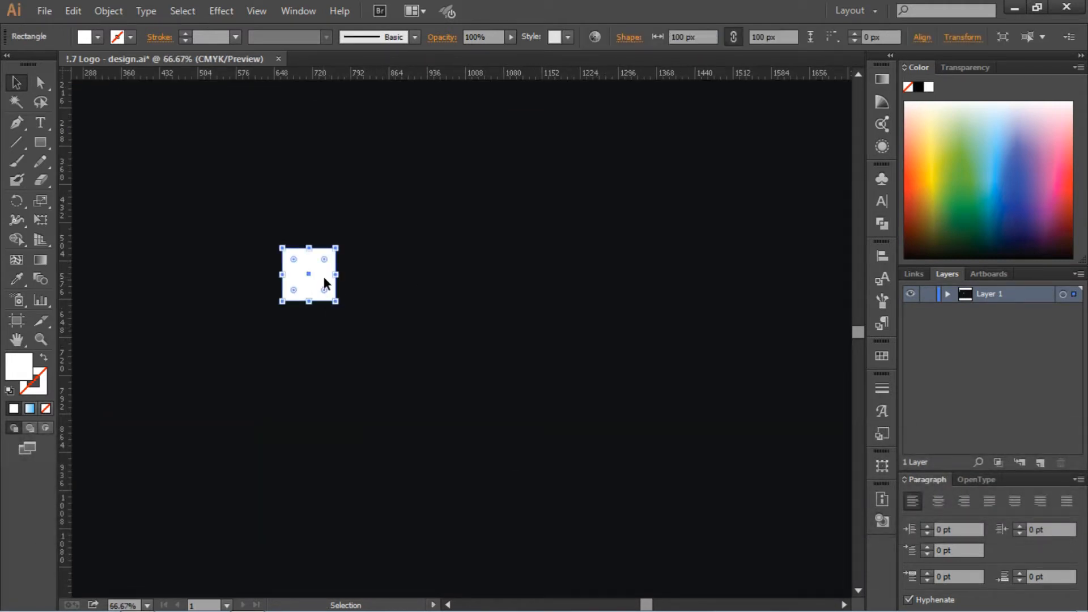
drag(324, 276, 309, 384)
click(426, 335)
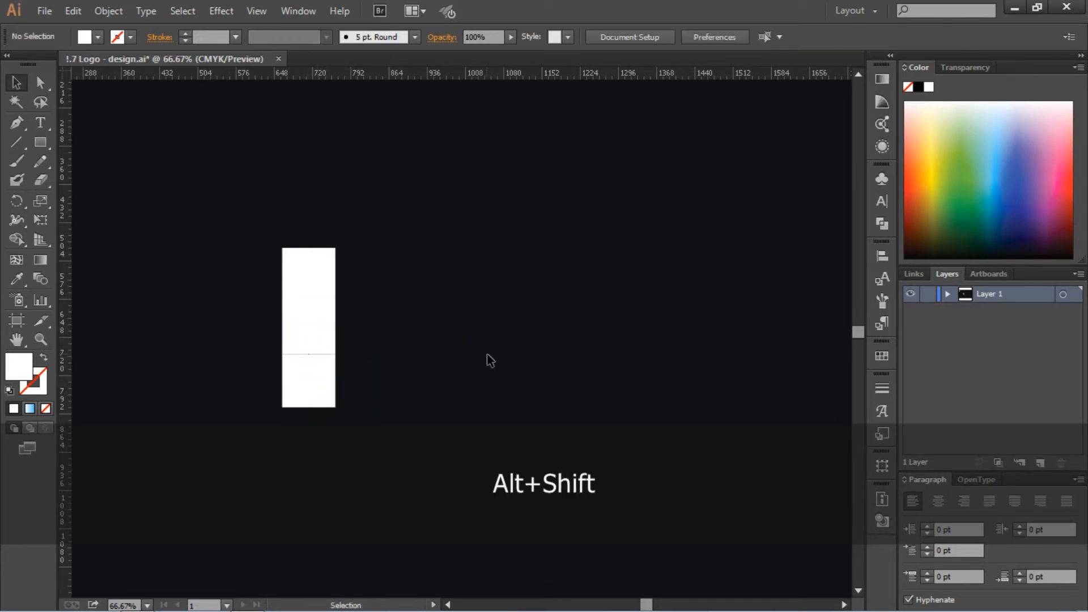
Duplicate the three-square column twice to its right, edge to edge, to build a 3×3 grid.
drag(417, 222, 283, 447)
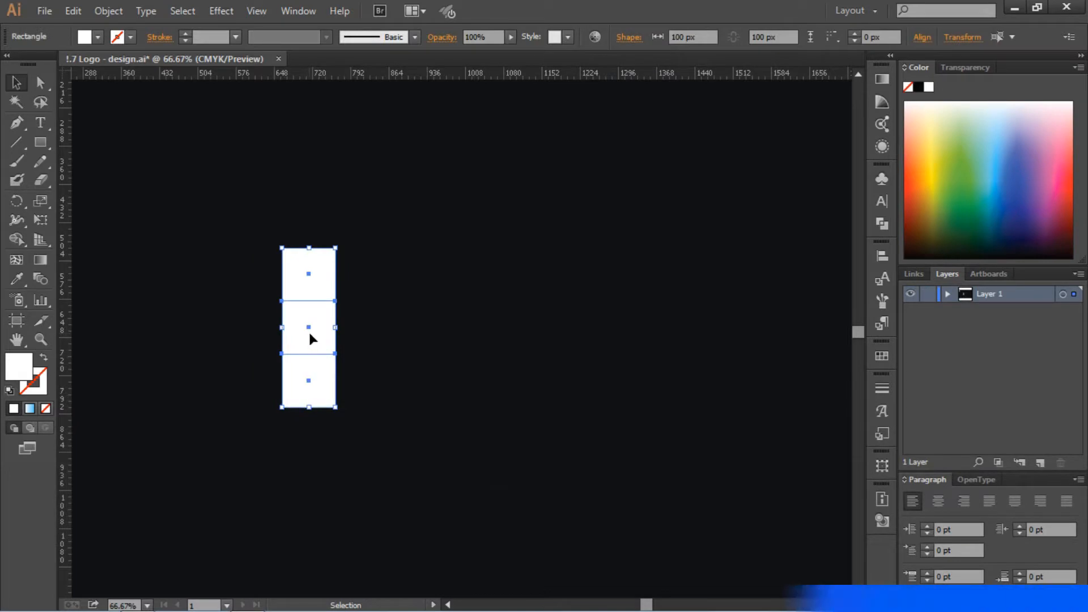
drag(310, 334, 492, 327)
click(526, 325)
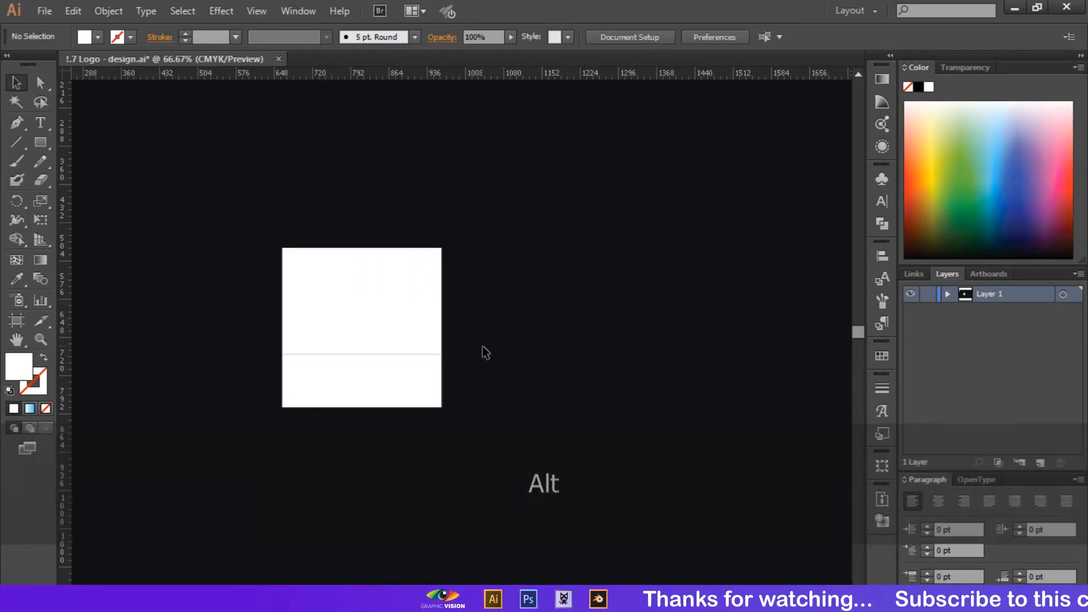
Select the whole 3×3 grid and move it horizontally left by one grid width.
key(ctrl+equal)
key(ctrl+minus)
key(ctrl+minus)
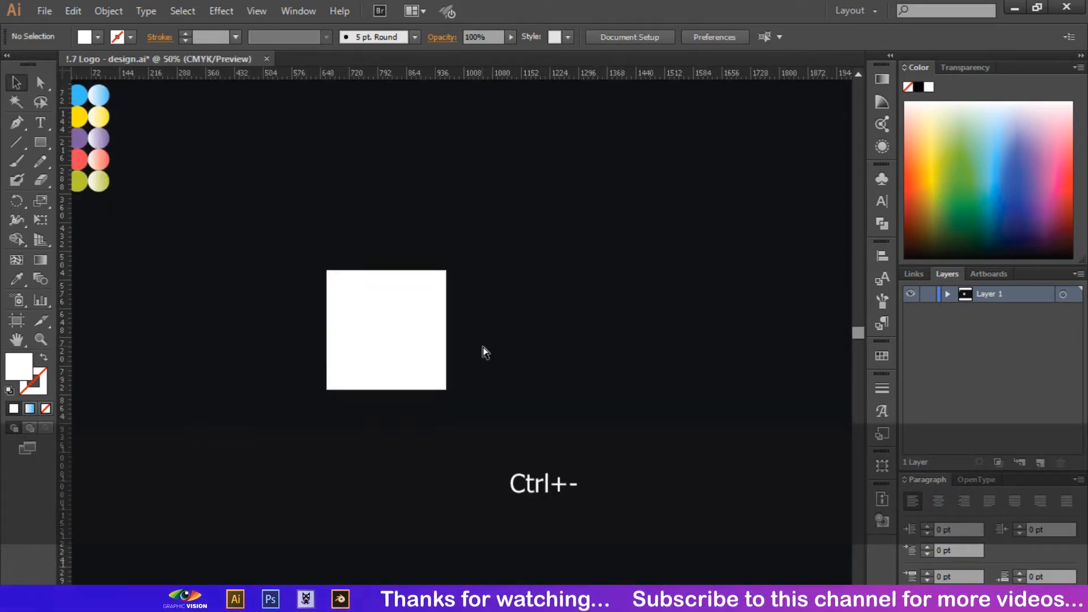
drag(489, 254, 328, 434)
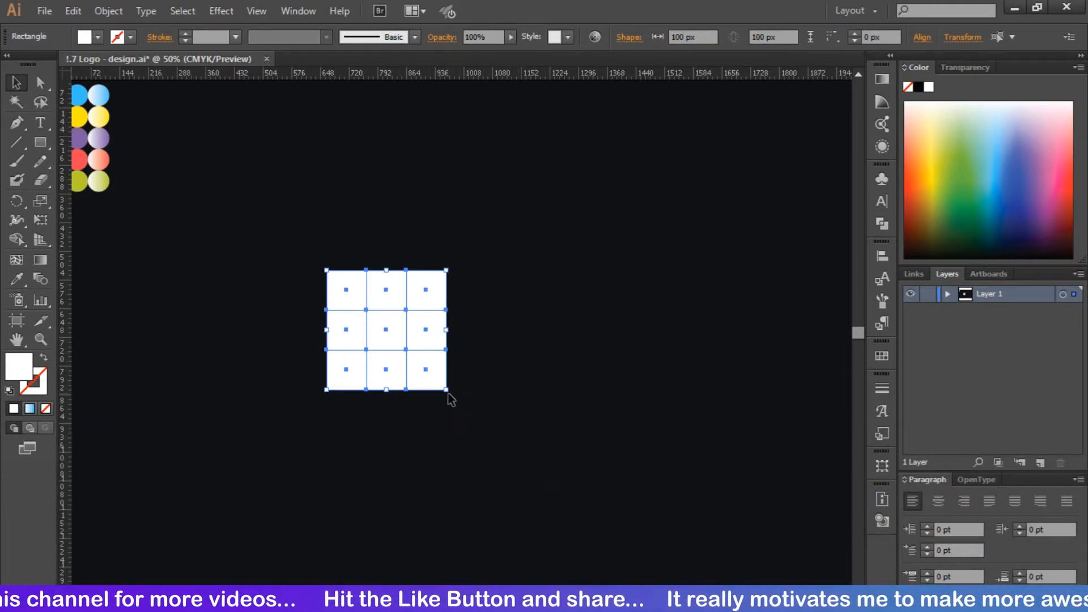
drag(433, 330, 314, 331)
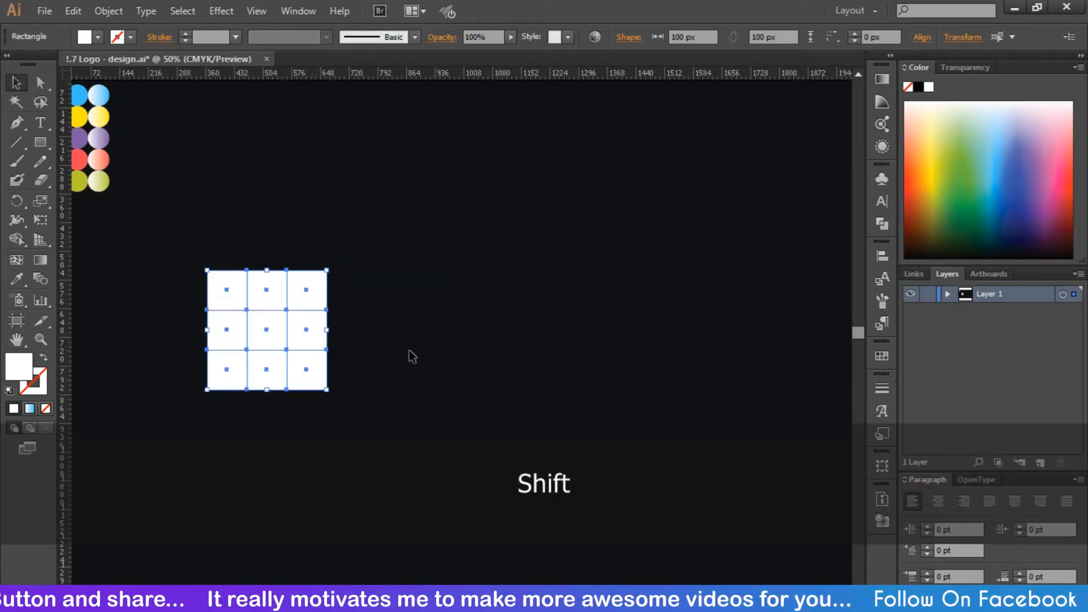
click(460, 352)
Duplicate the grid's rightmost column to its right as a spacer with no fill and a white 1 pt stroke.
drag(357, 250, 306, 409)
drag(314, 335, 357, 342)
click(98, 37)
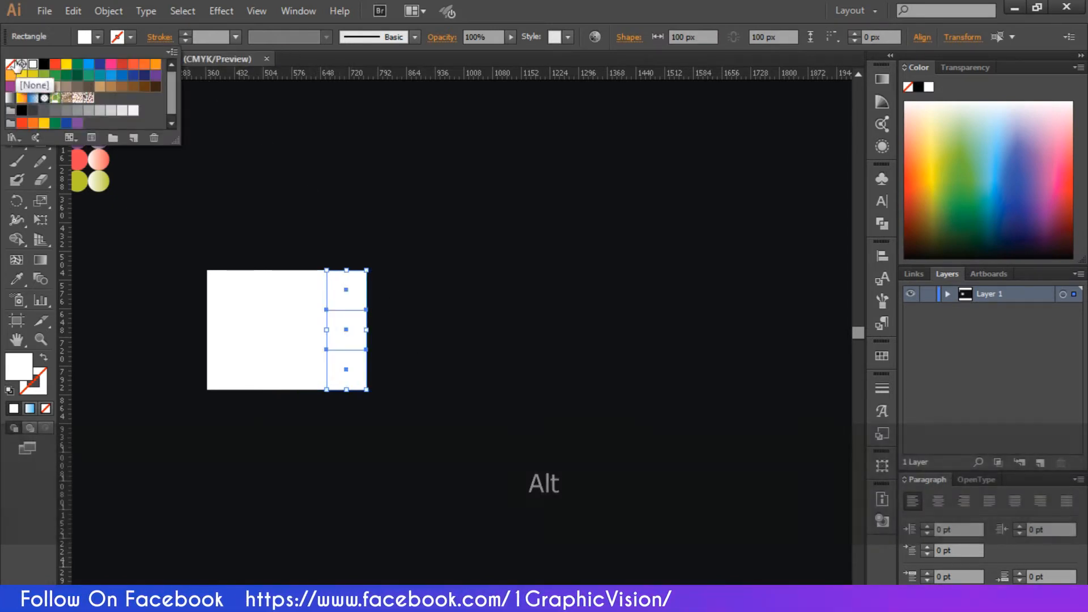
click(11, 64)
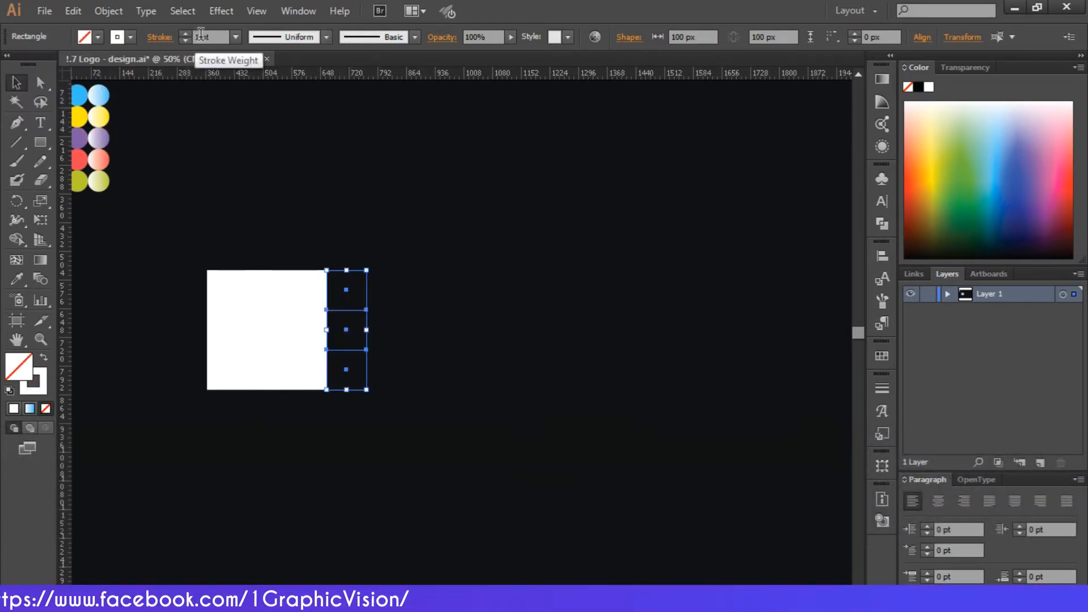
click(365, 254)
Copy the 3×3 grid to the right of the spacer, and duplicate the spacer-and-grid pair twice to make a row of four grids.
drag(197, 244, 316, 421)
drag(300, 343, 460, 343)
drag(500, 407, 350, 340)
drag(414, 362, 574, 362)
scroll(682, 368, right, 3)
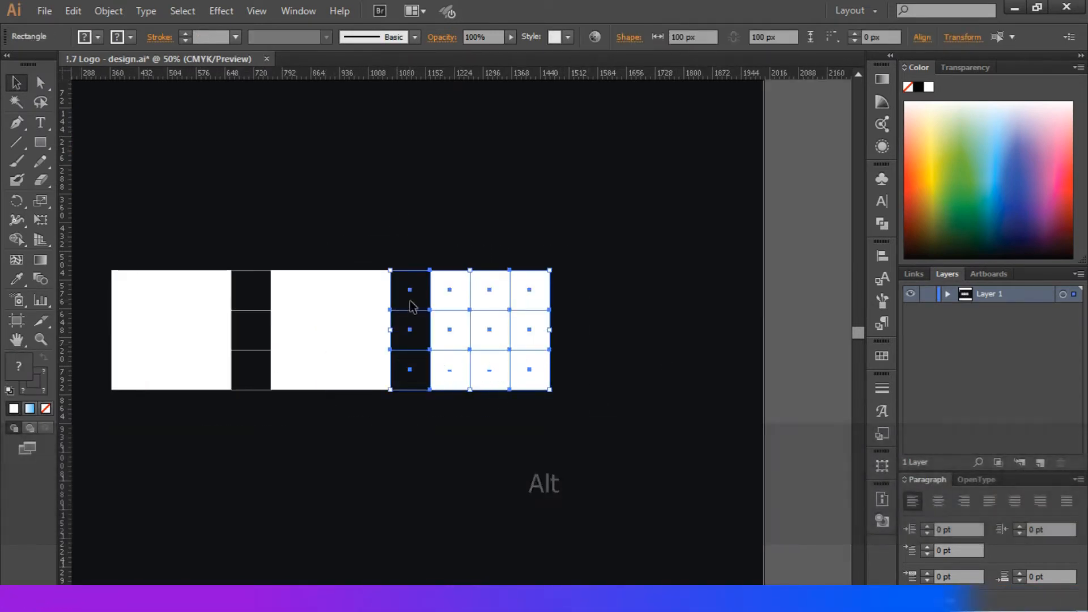
drag(579, 267, 387, 427)
drag(461, 299, 619, 300)
click(722, 238)
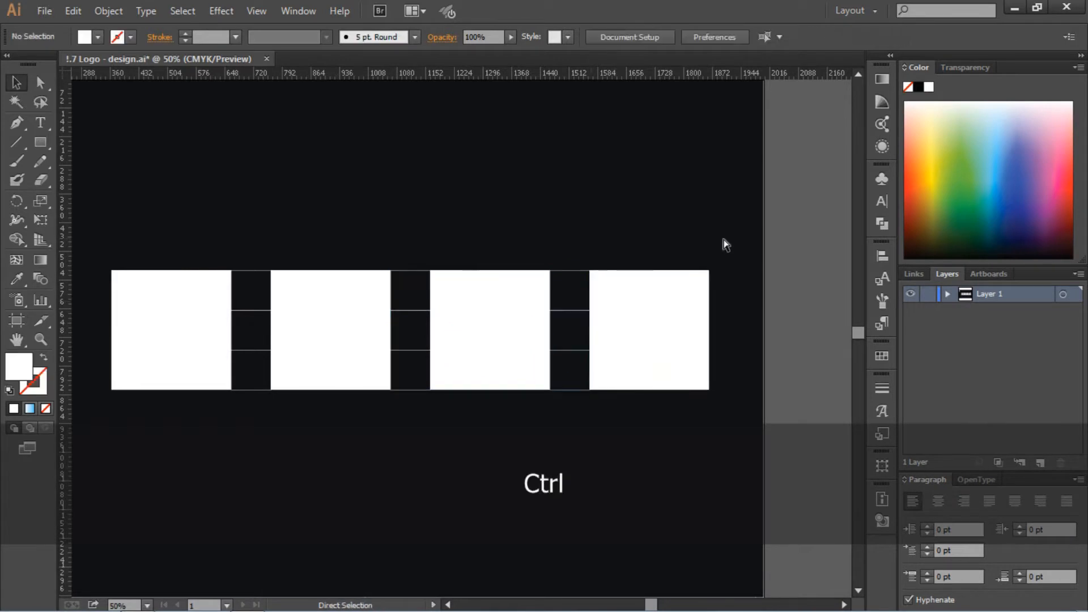
Select the whole row of grids and spacers and move it left on the artboard.
scroll(722, 238, left, 1)
drag(757, 243, 127, 418)
drag(354, 354, 255, 358)
drag(671, 247, 479, 446)
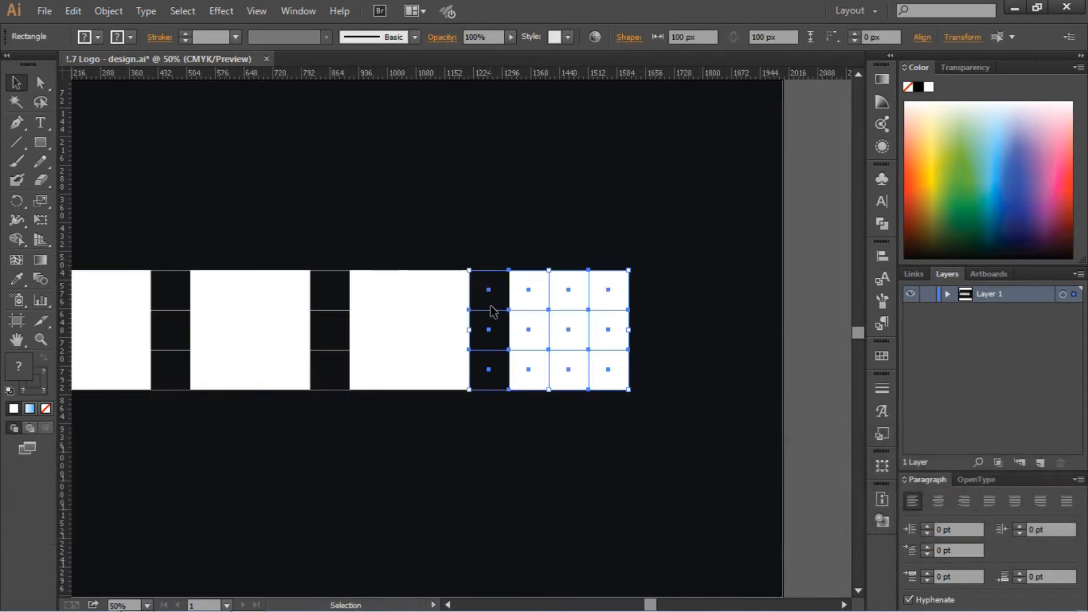
drag(484, 244, 554, 289)
click(655, 241)
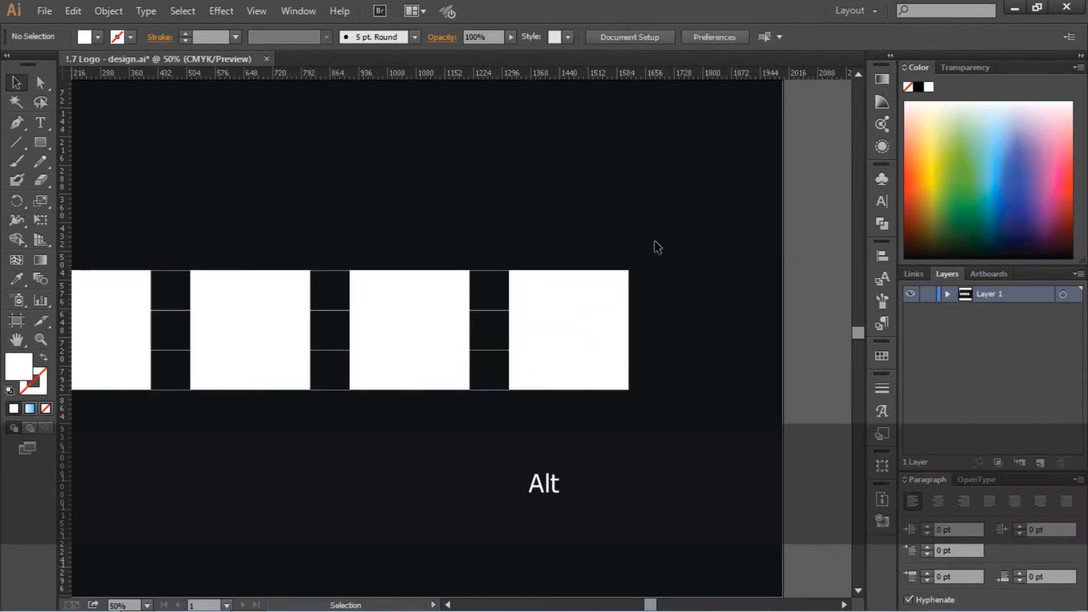
drag(655, 241, 652, 371)
click(703, 300)
Scale the whole row down proportionally so each square measures 74.306 px.
key(ctrl+0)
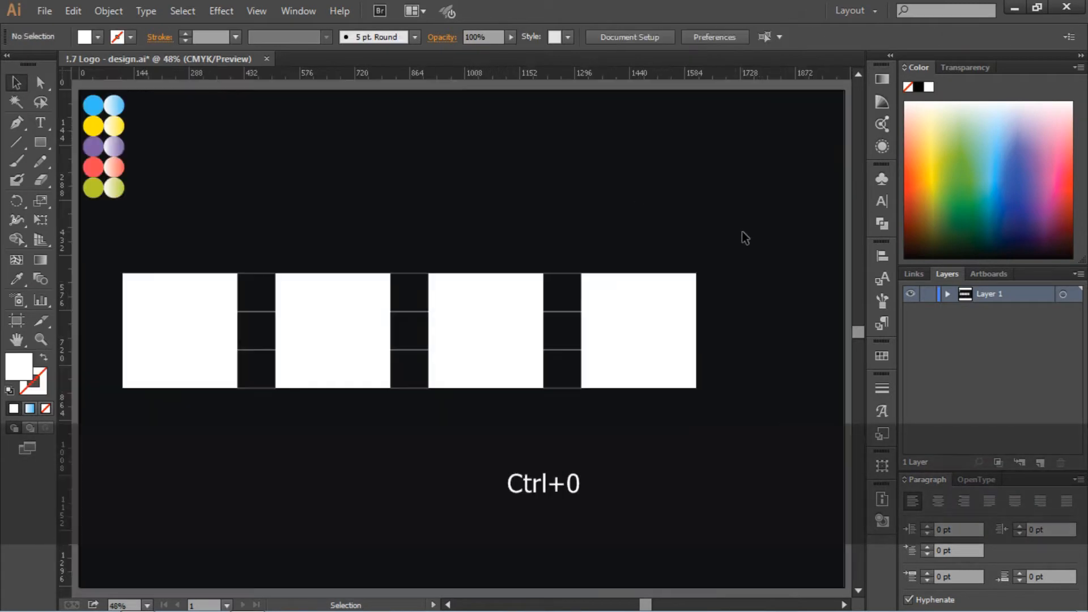
drag(742, 231, 105, 417)
drag(696, 388, 556, 363)
Duplicate the last spacer column and grid to the right as a fifth grid, flush against the end of the row.
click(471, 290)
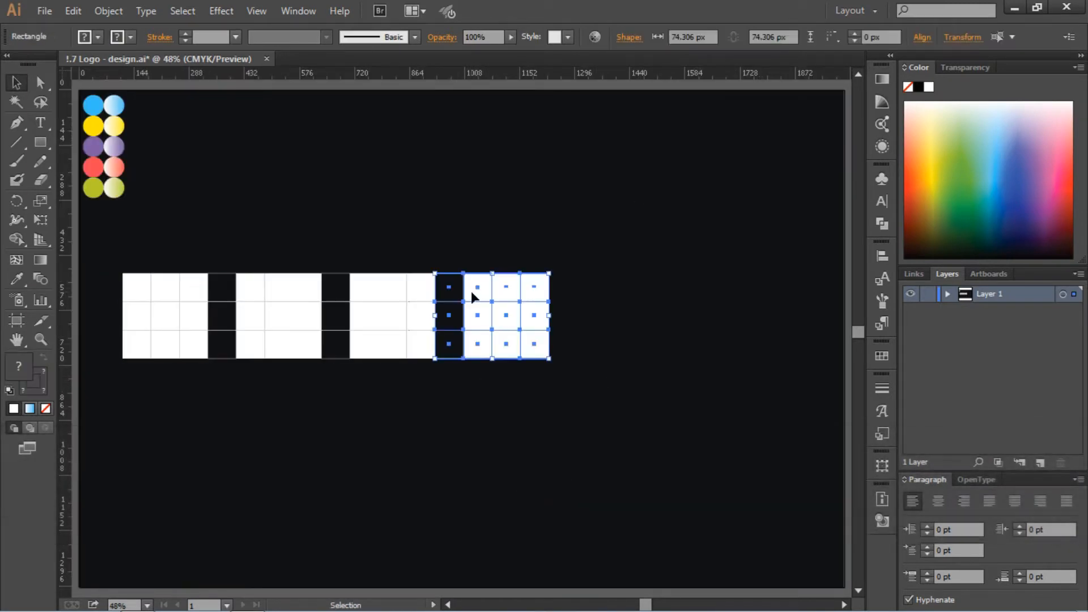
drag(471, 290, 587, 292)
key(ctrl+equal)
drag(685, 315, 674, 317)
key(ctrl+equal)
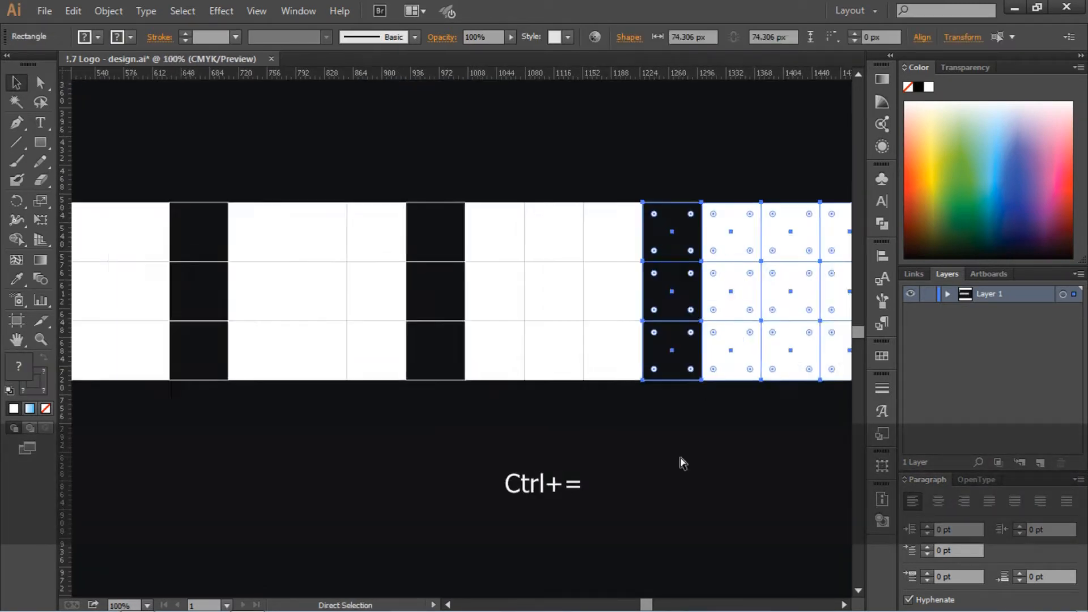
key(ctrl+equal)
drag(502, 108, 788, 365)
key(Left)
click(707, 482)
key(ctrl+0)
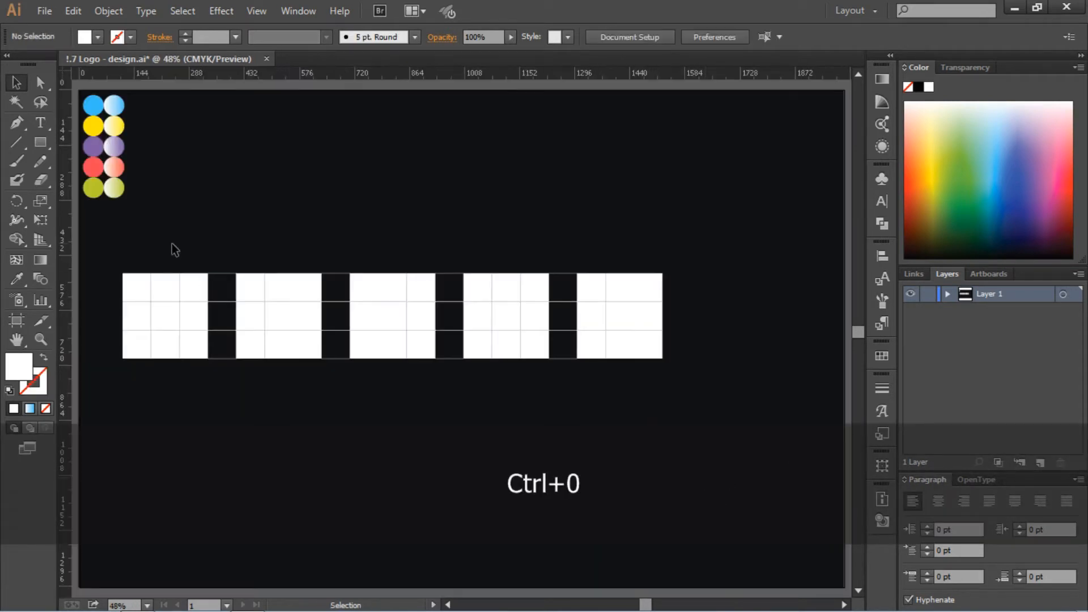
Group the row of five grids, centre it horizontally and vertically on the artboard, and ungroup it.
drag(106, 244, 674, 377)
right_click(626, 316)
click(640, 97)
click(882, 256)
click(724, 283)
click(595, 244)
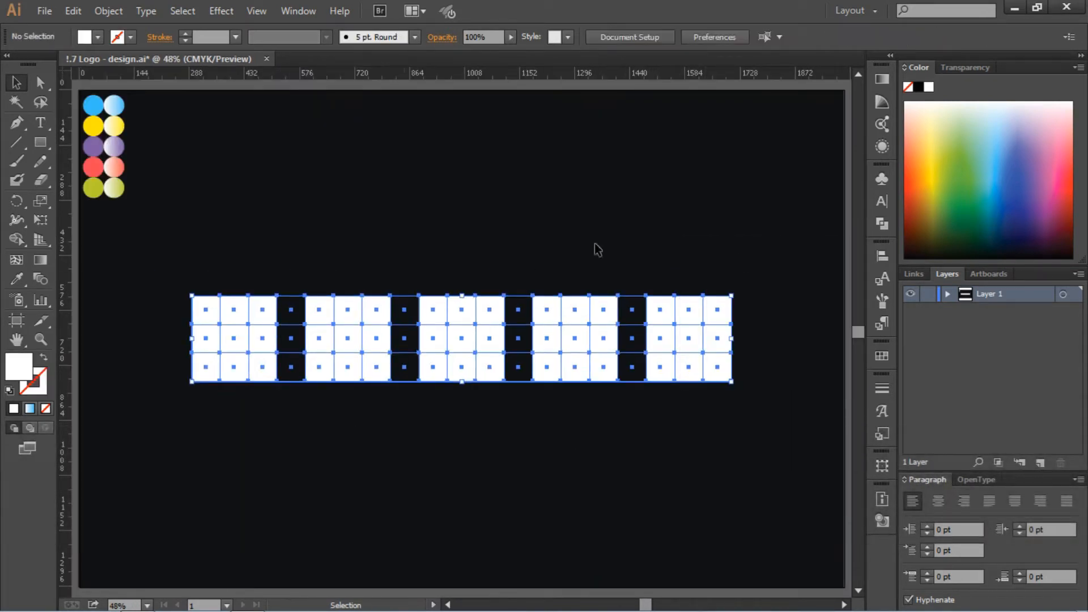
right_click(424, 339)
click(447, 434)
Delete the four outlined spacer columns between the five white grids.
key(Delete)
key(Delete)
drag(514, 276, 528, 425)
key(Delete)
drag(631, 280, 609, 415)
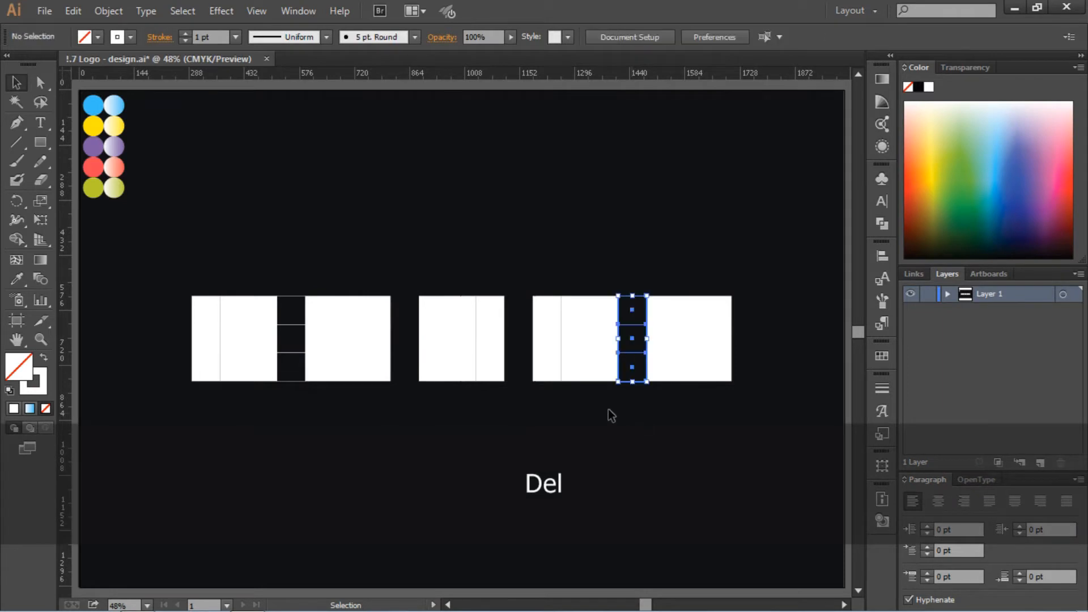
key(Delete)
drag(293, 276, 292, 433)
key(Delete)
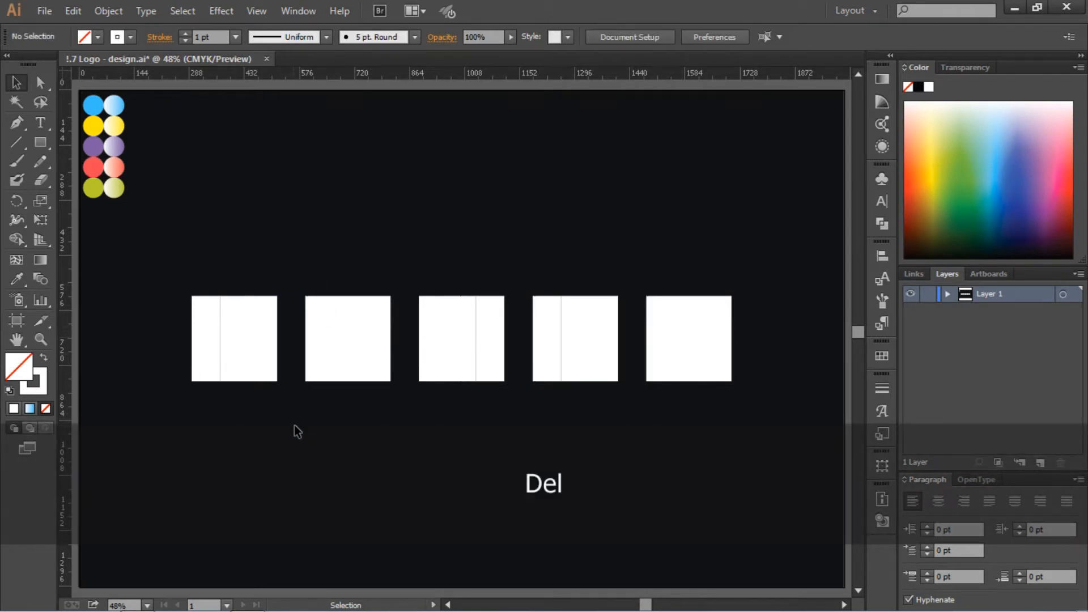
Form C and O by deleting the first grid's top-left, centre and middle-right squares and the second grid's centre square.
click(246, 333)
shift+click(261, 333)
drag(261, 333, 202, 308)
key(Delete)
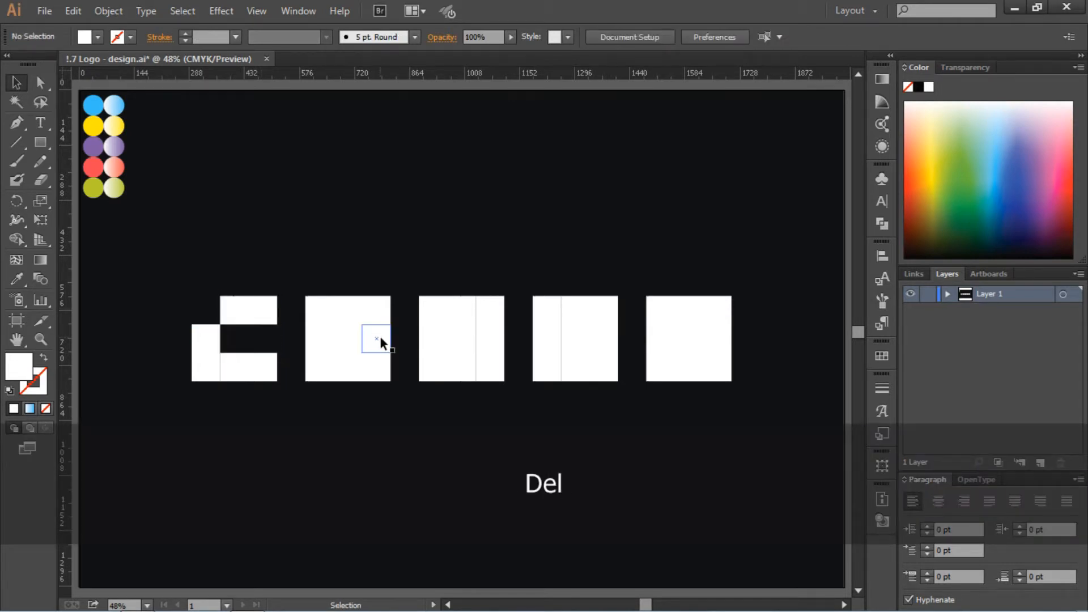
drag(379, 337, 404, 334)
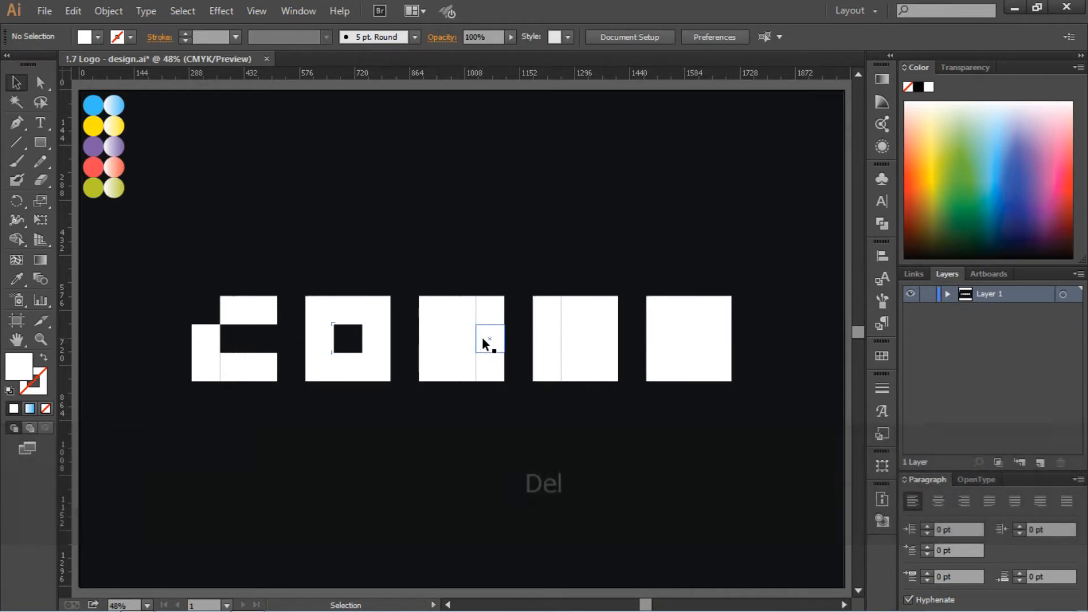
key(Delete)
Form L and O by deleting the third grid's top-middle, top-right, centre and middle-right squares and the fourth grid's centre square.
drag(464, 337, 489, 307)
key(Delete)
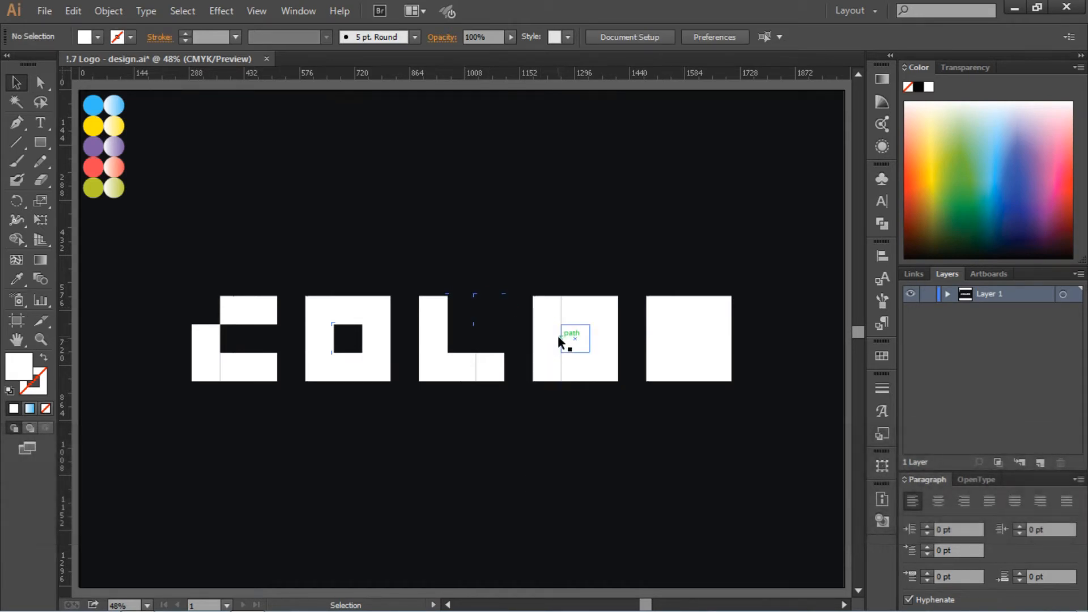
click(574, 339)
key(Delete)
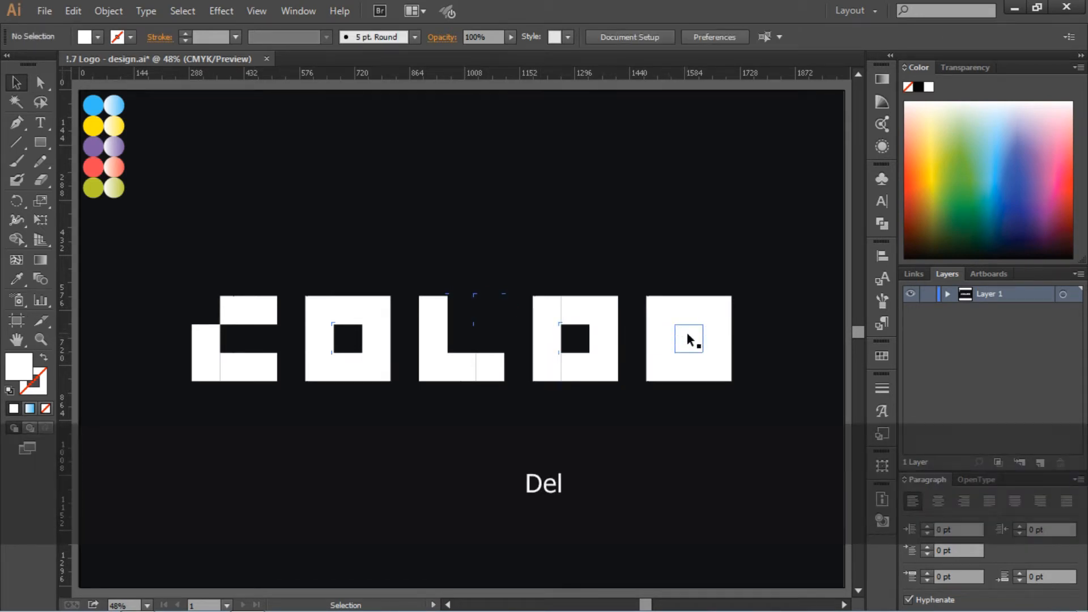
Delete the fifth grid's centre, bottom-middle, middle-right and bottom-right squares to form the letter r.
key(Delete)
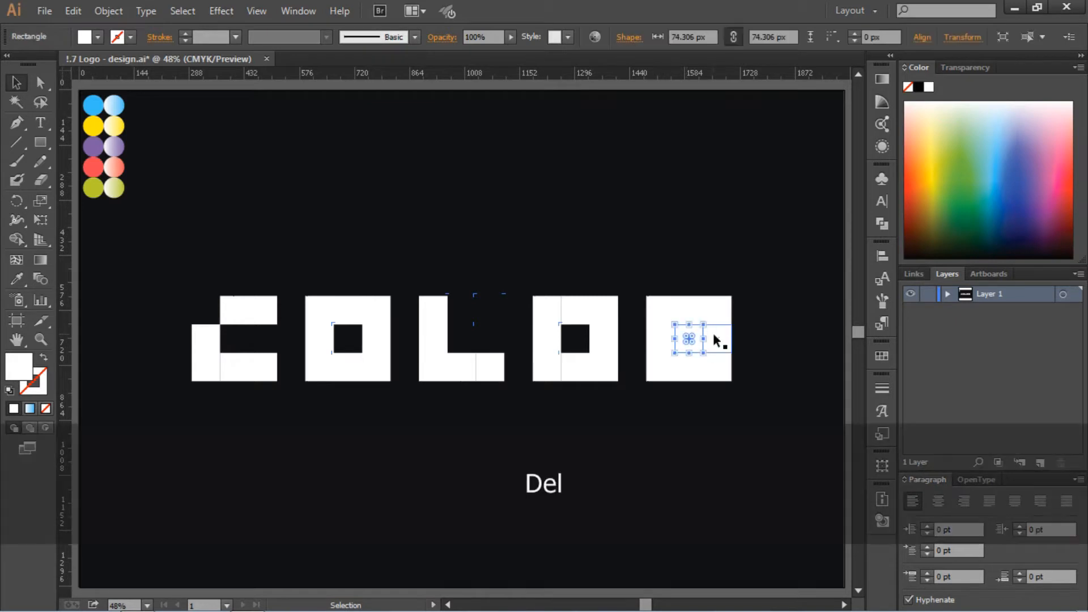
click(689, 372)
key(Delete)
click(722, 342)
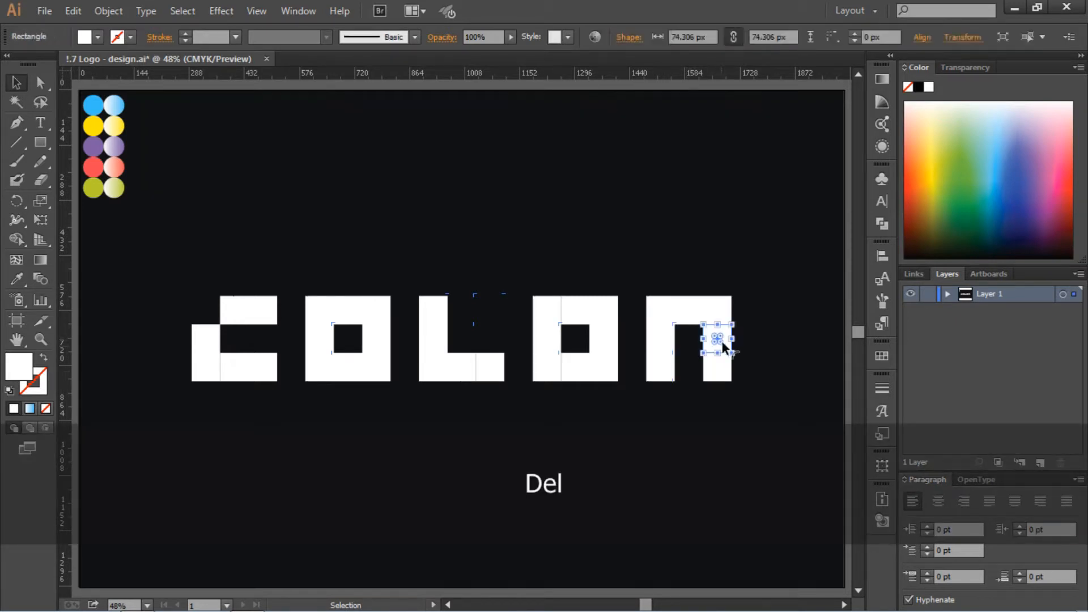
key(Delete)
click(717, 369)
key(Delete)
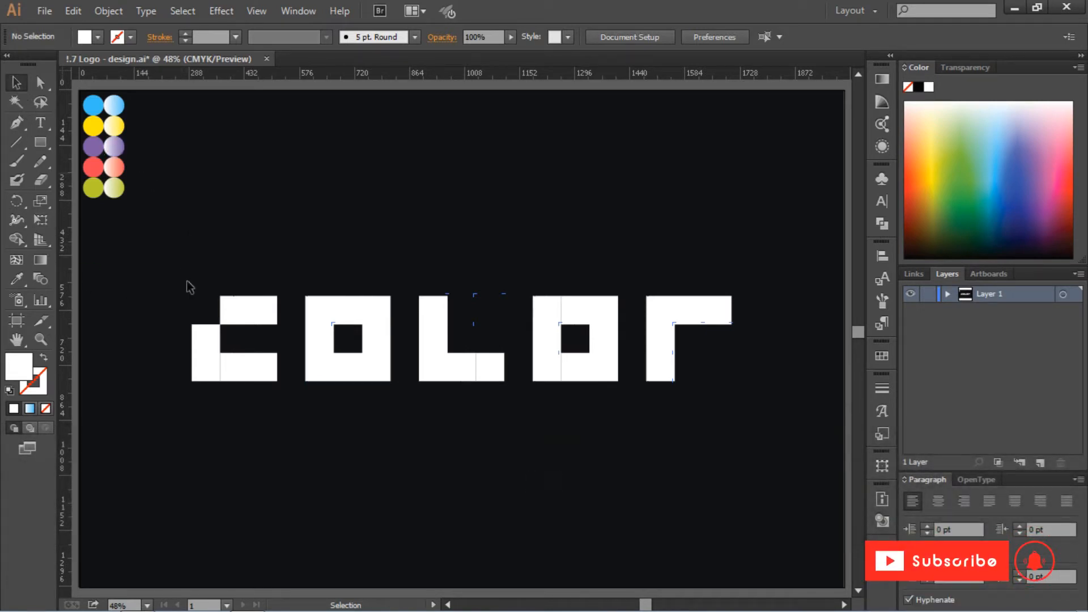
Fill all squares of the letter C with the white-to-blue gradient sampled from the palette circles.
drag(190, 287, 302, 430)
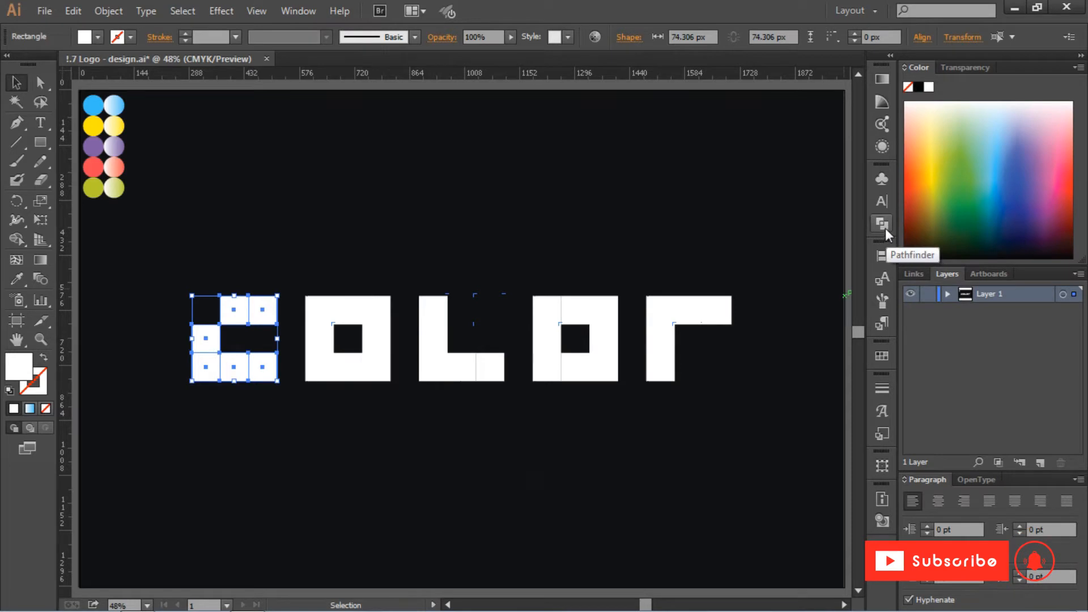
key(i)
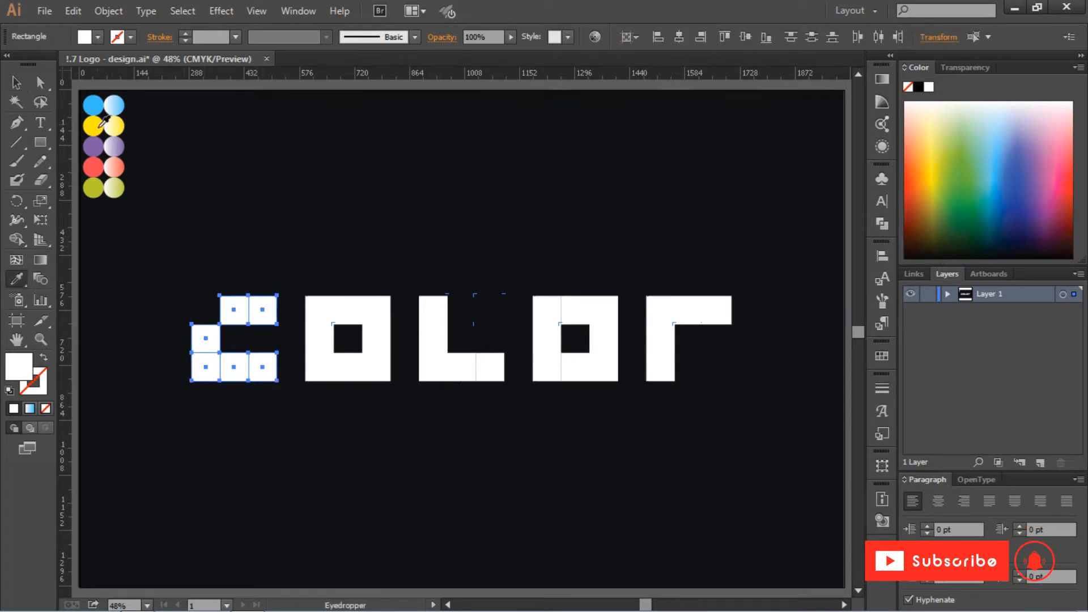
click(115, 105)
click(116, 106)
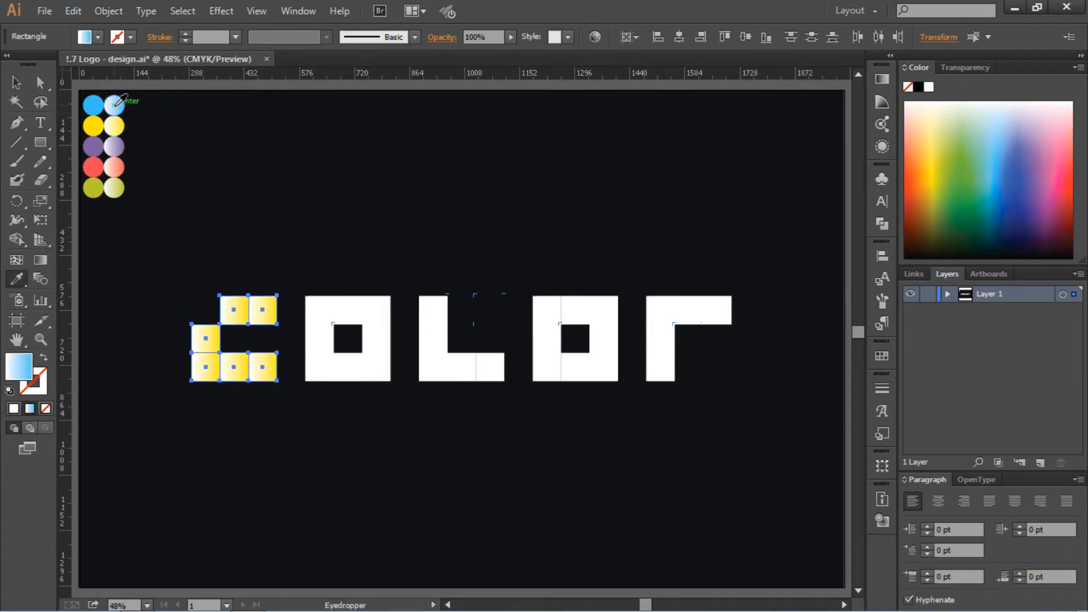
Unite the squares of the letter C, and those of the first O, into single shapes with Pathfinder.
click(11, 85)
click(357, 163)
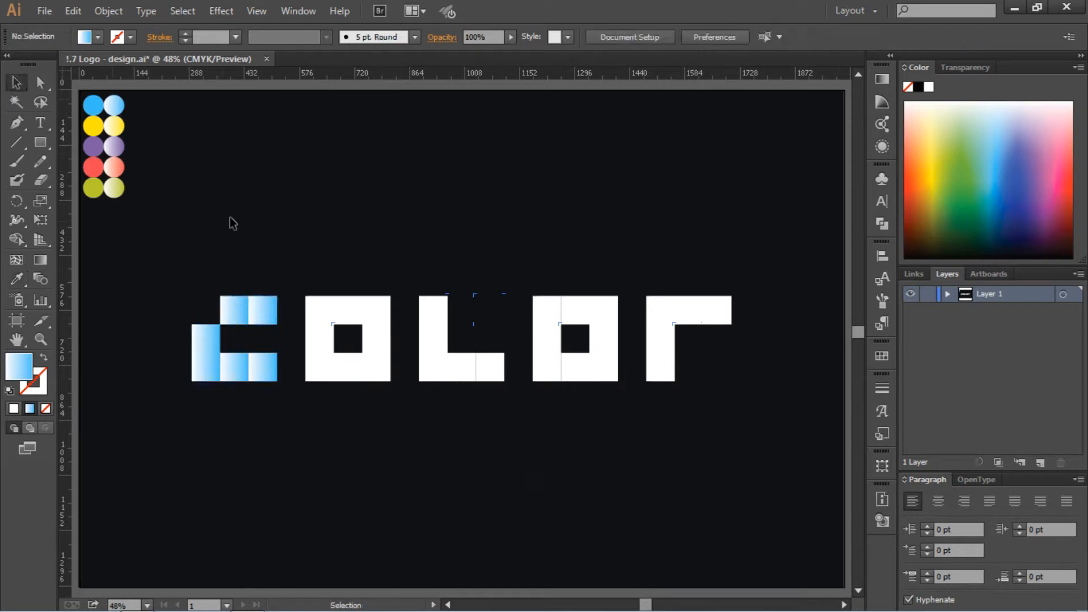
drag(179, 260, 287, 431)
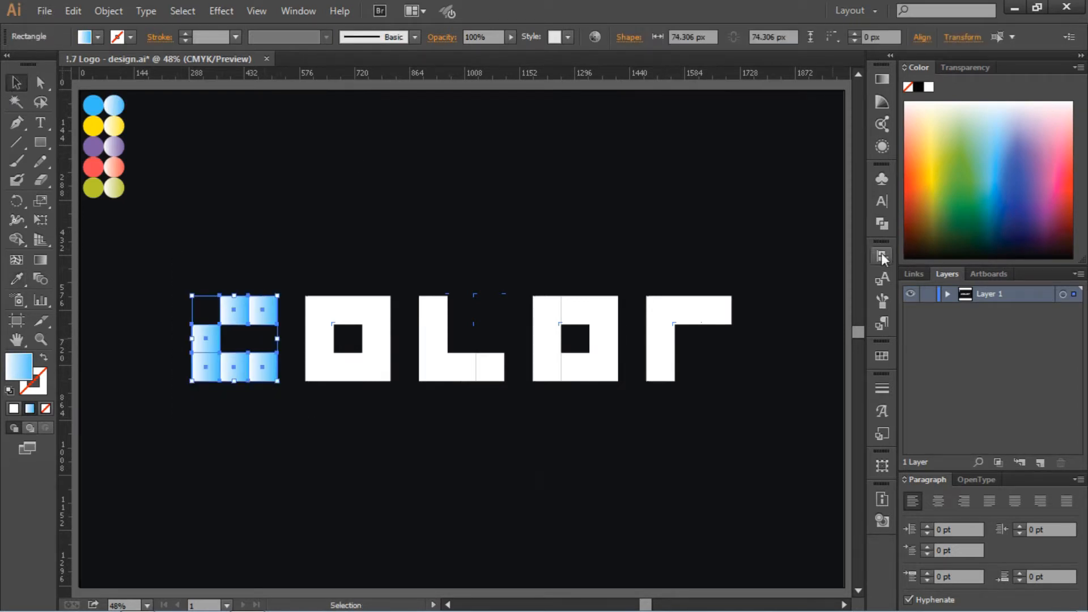
click(882, 227)
click(692, 204)
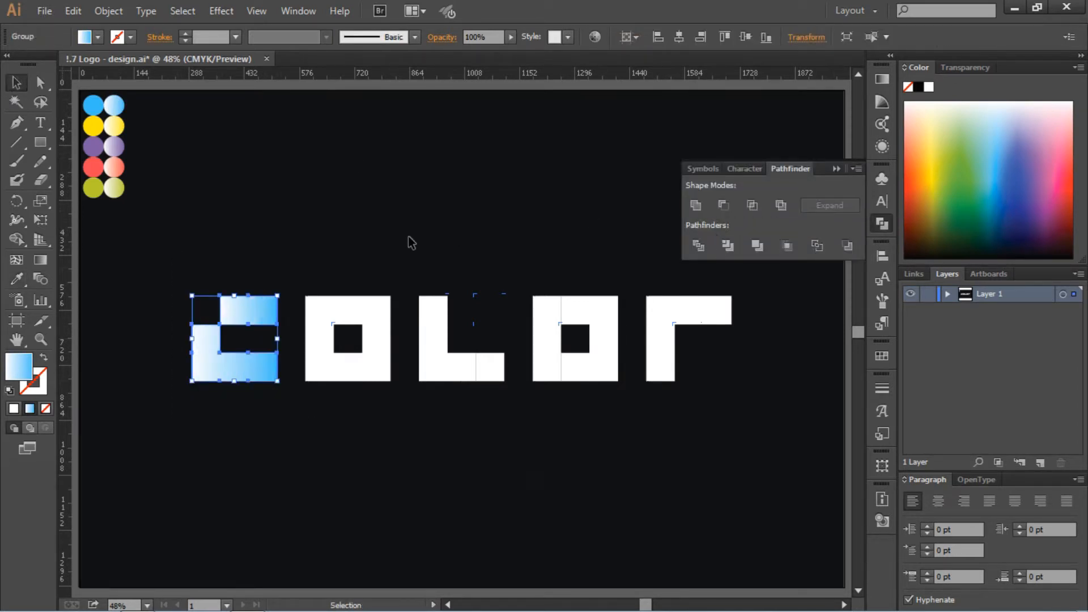
drag(306, 277, 390, 410)
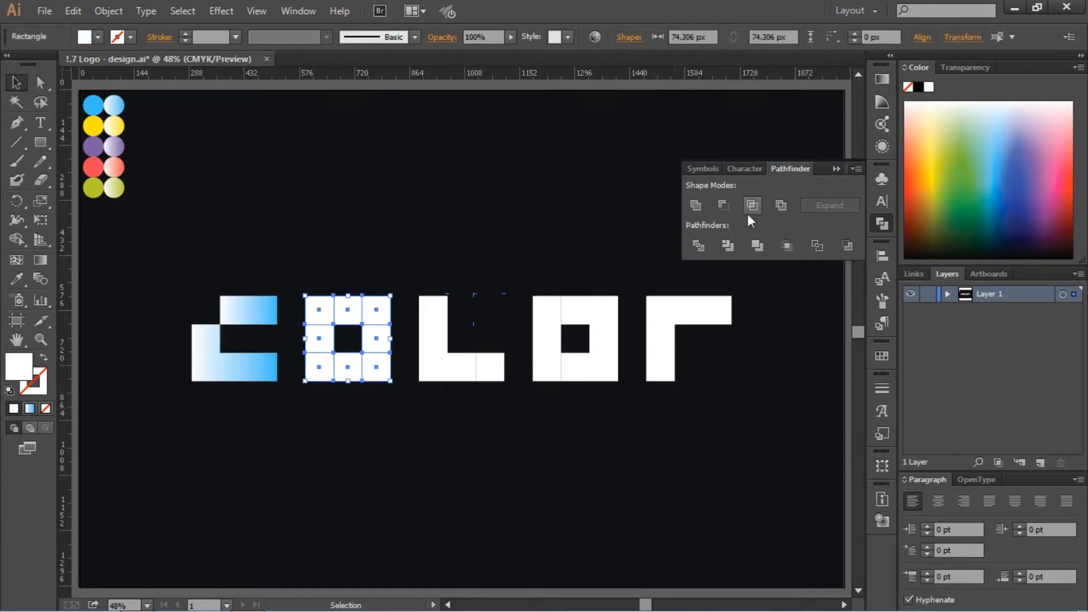
click(694, 205)
Unite the squares of the L, the second O and the r into one shape per letter.
drag(417, 283, 506, 422)
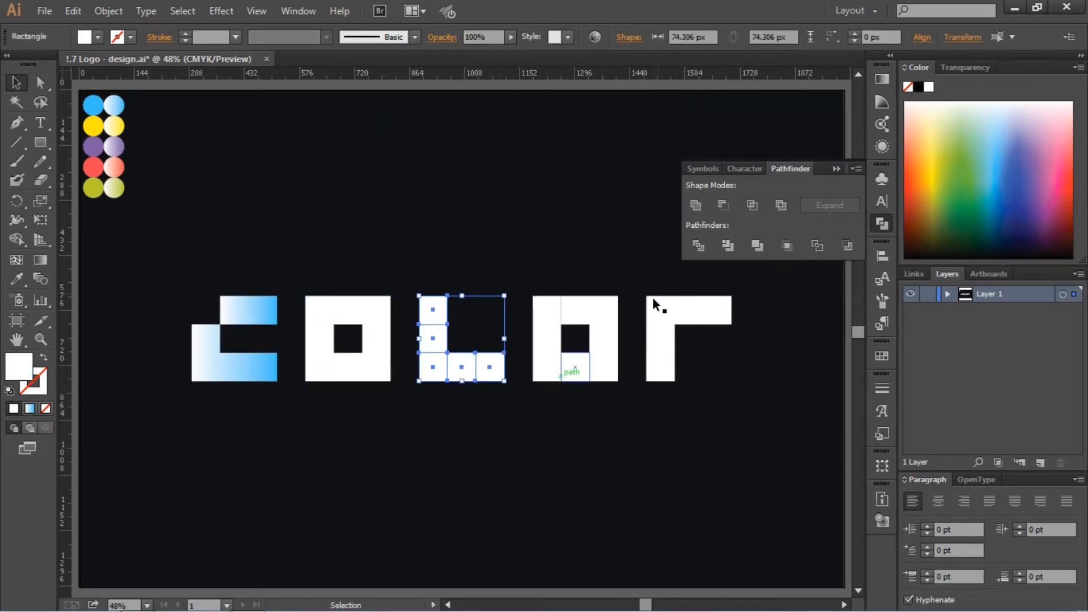
click(703, 207)
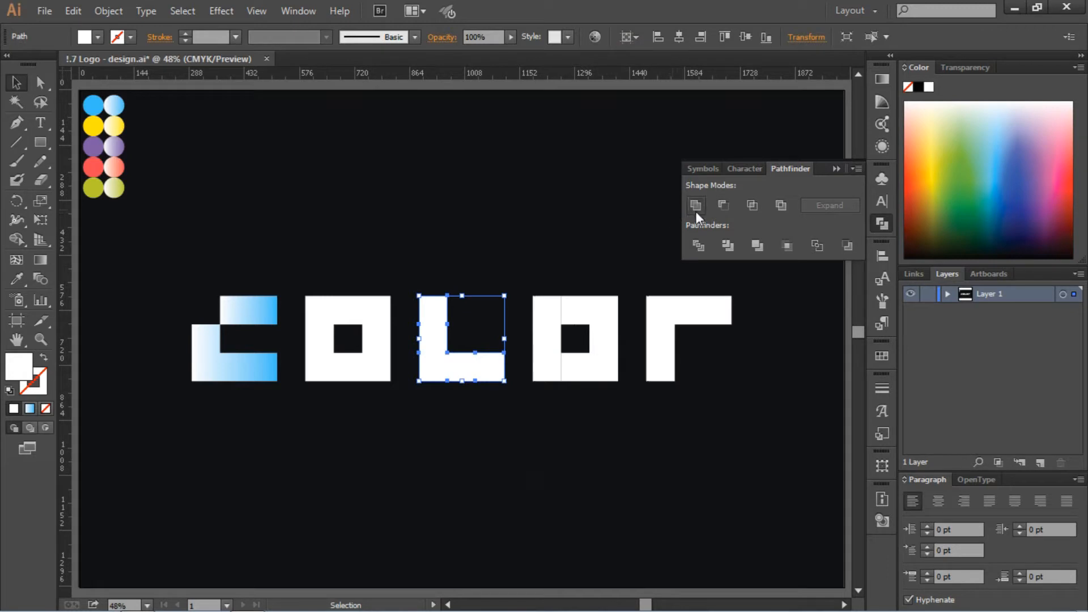
drag(584, 348, 628, 421)
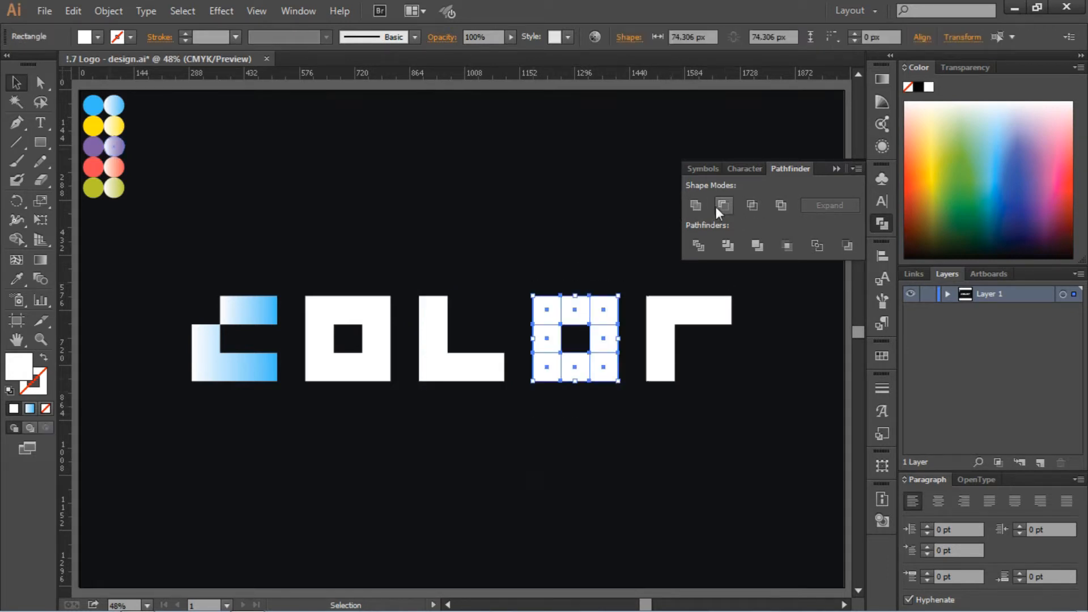
click(697, 206)
drag(647, 281, 776, 422)
click(702, 206)
click(472, 220)
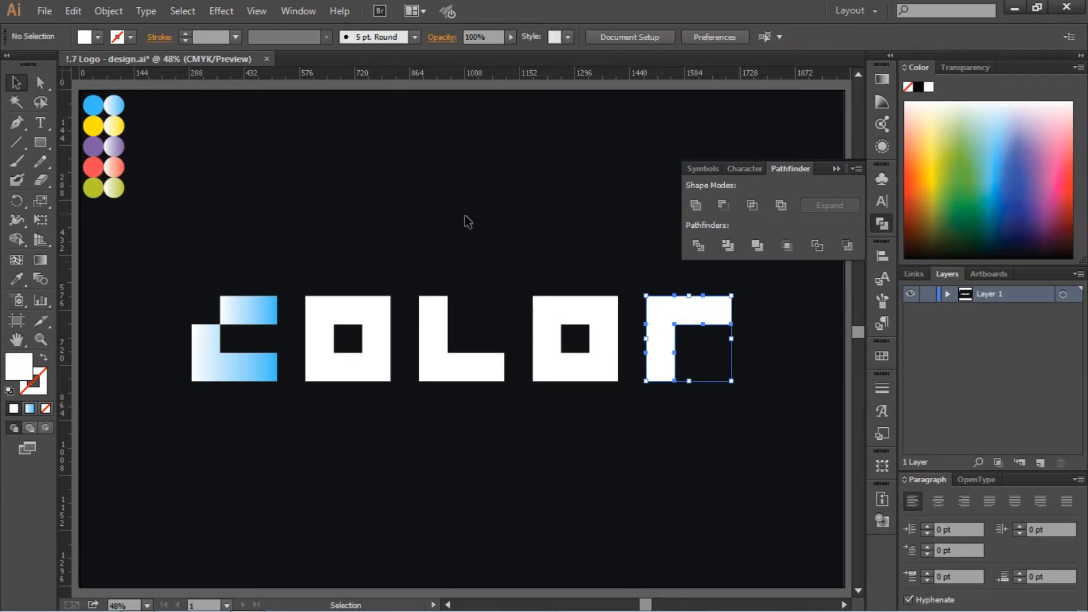
Fill the first O with the palette's white-to-yellow gradient and the L with its white-to-purple gradient.
click(332, 301)
click(25, 278)
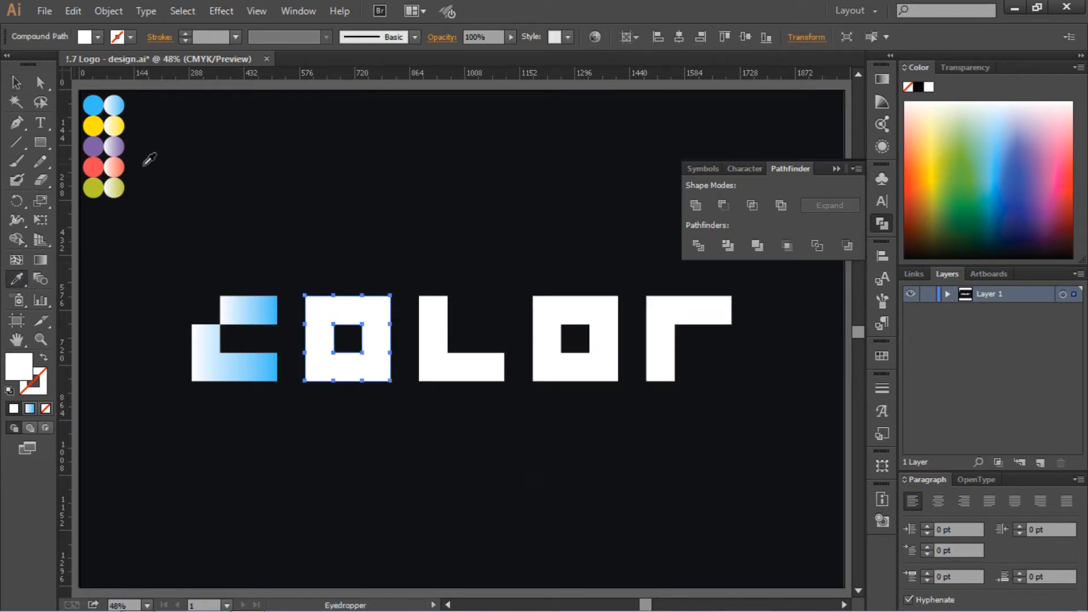
click(115, 126)
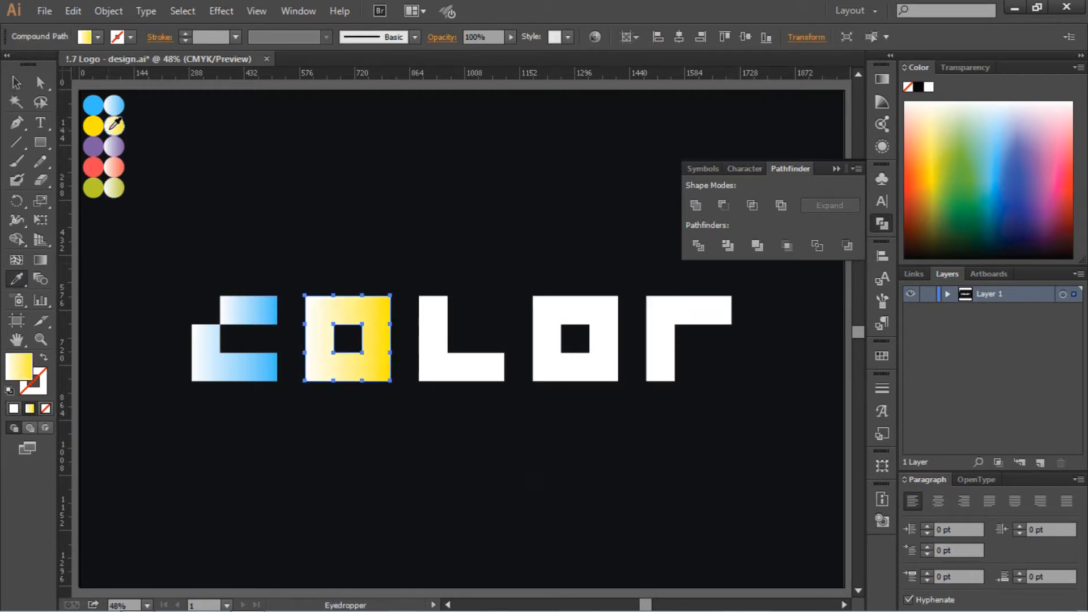
ctrl+click(430, 331)
click(114, 146)
Fill the second O with the palette's white-to-red gradient and the r with its white-to-green gradient.
ctrl+click(574, 298)
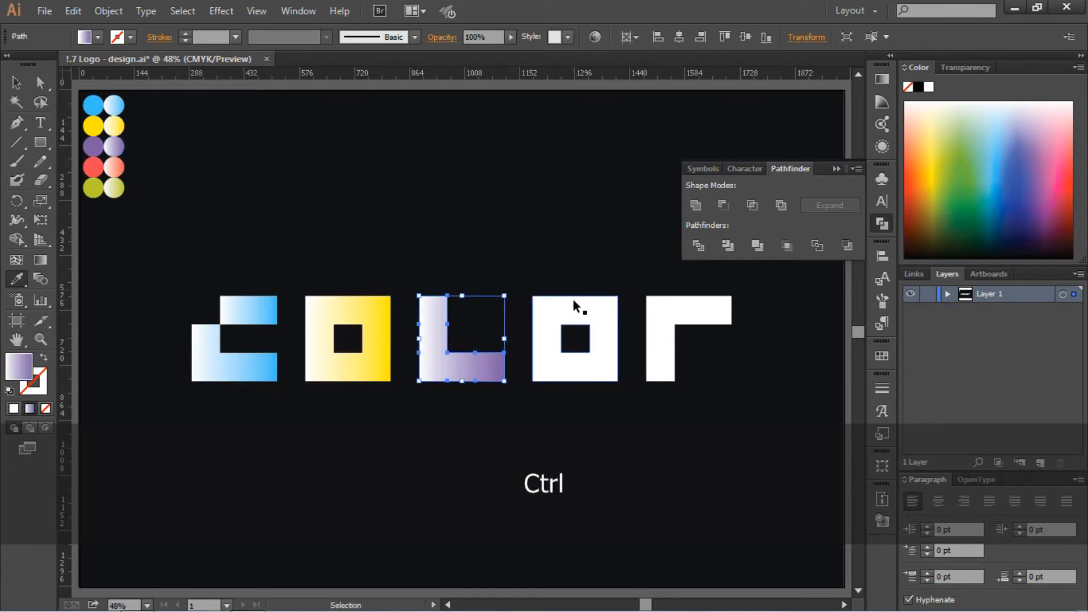
click(114, 167)
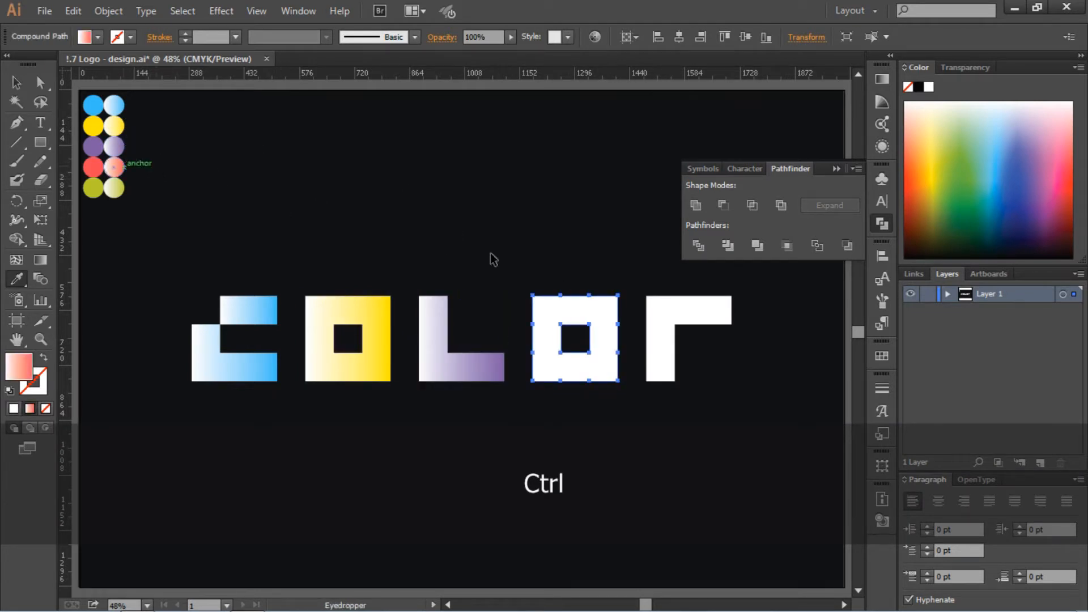
ctrl+click(719, 311)
click(114, 190)
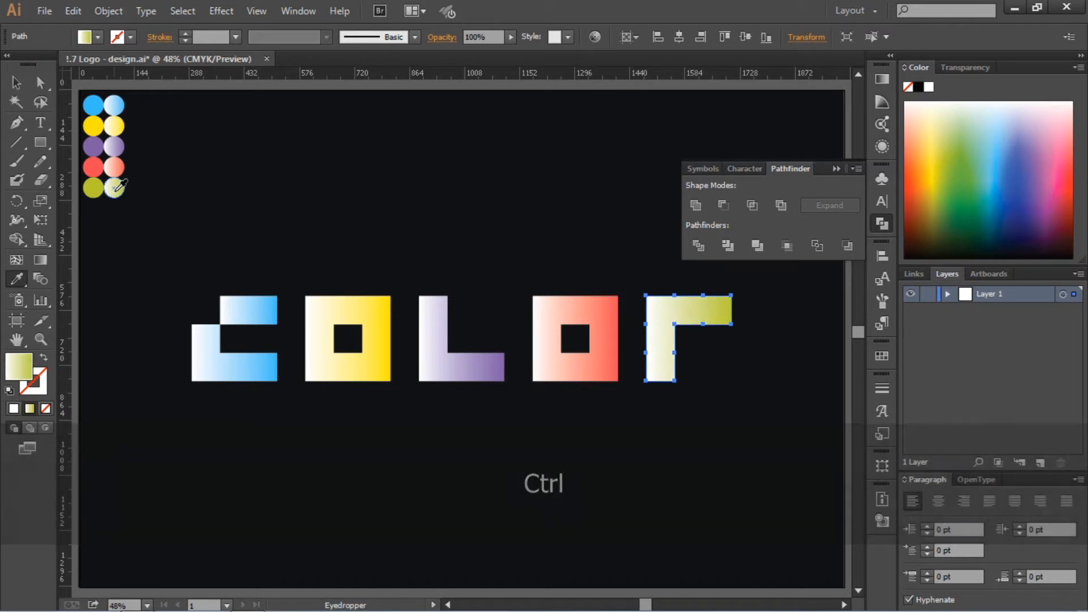
click(17, 83)
click(332, 160)
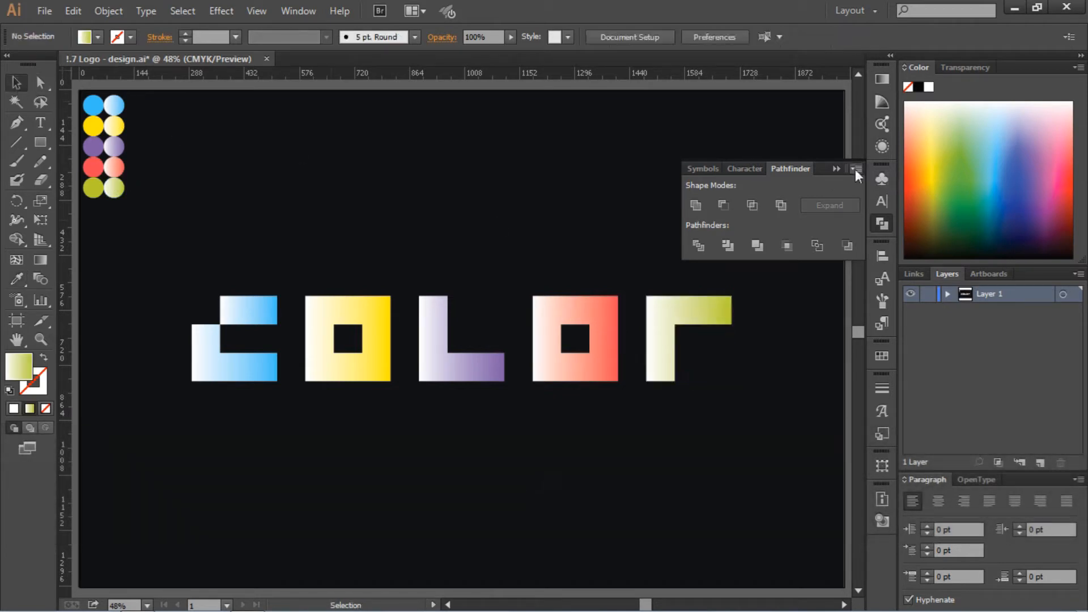
Scale all five letters down together around their centre to a little over half their size.
click(836, 168)
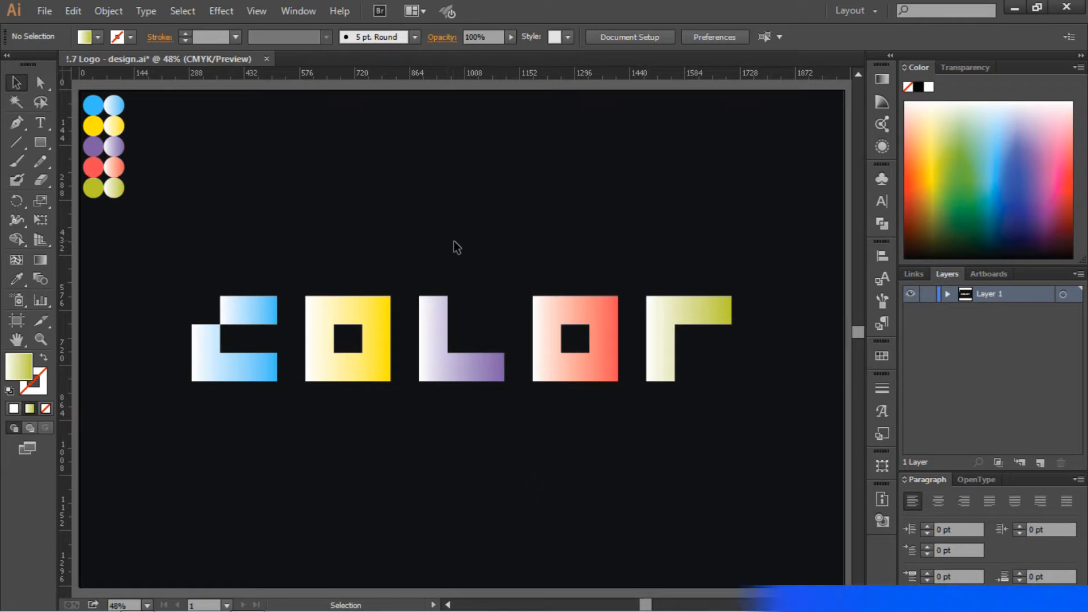
drag(184, 268, 618, 369)
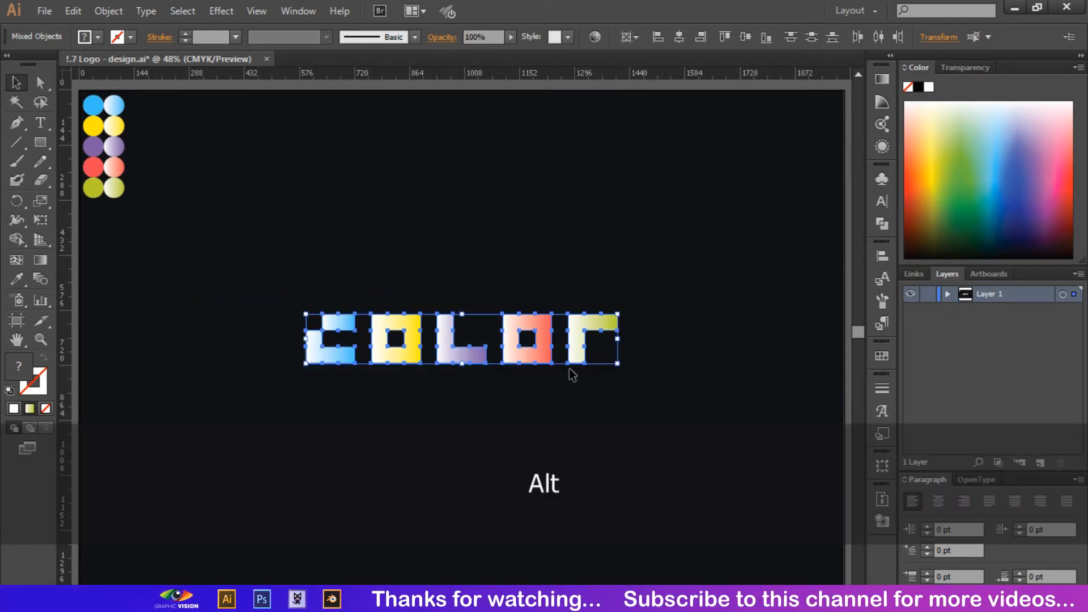
click(571, 421)
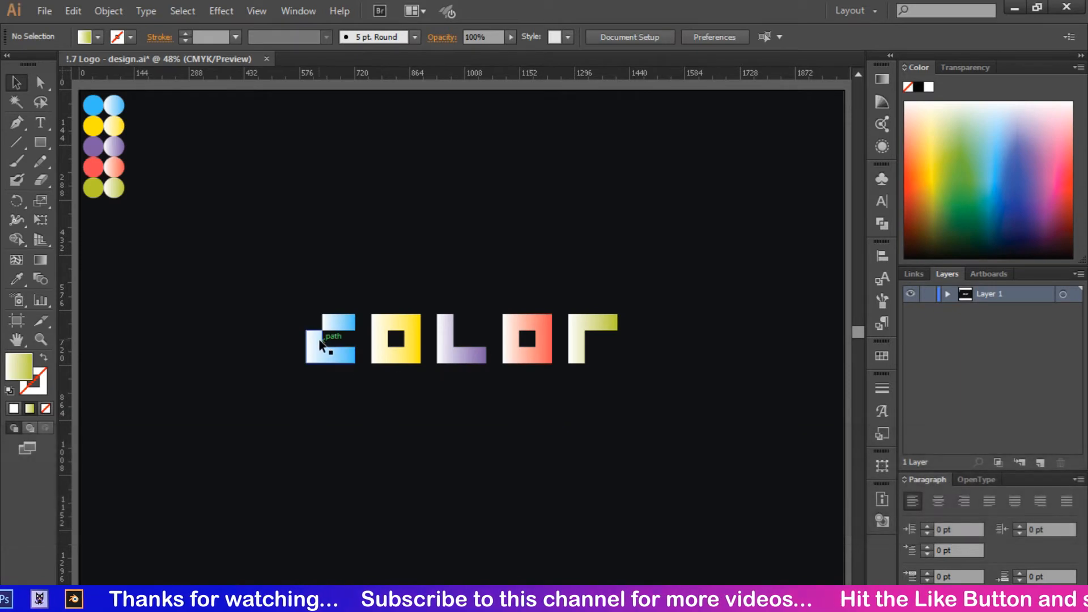
Replace the white start of the C's gradient with a new blue stop set to 79% cyan.
click(326, 357)
click(885, 84)
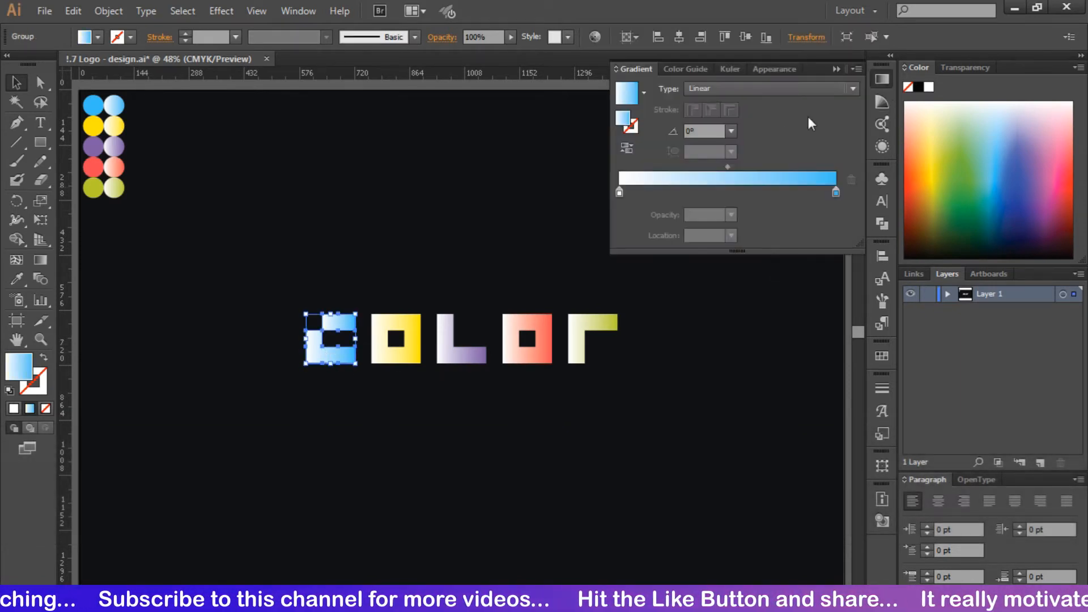
click(796, 194)
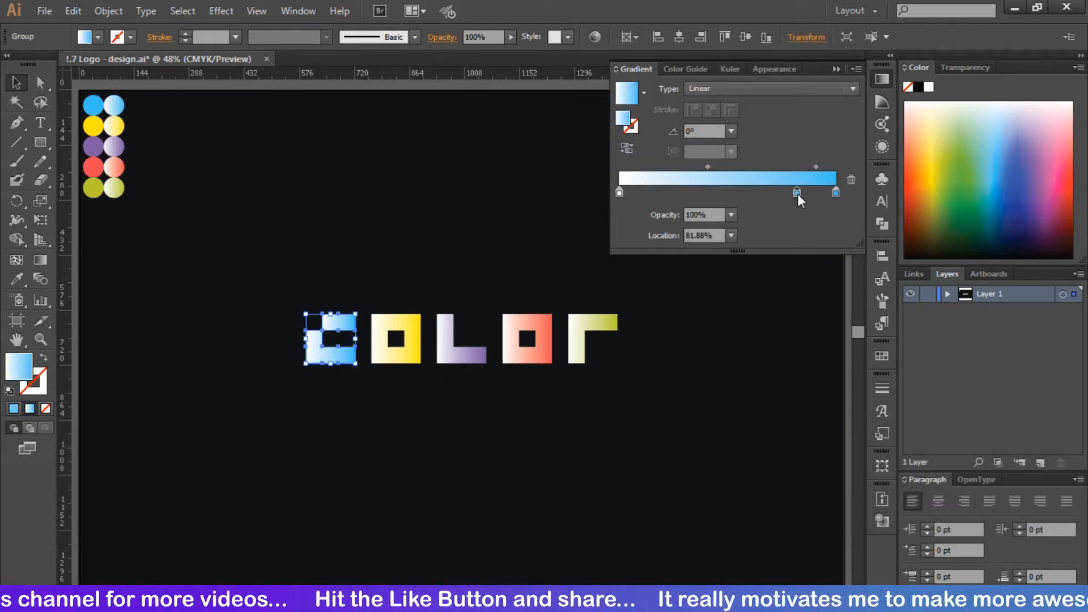
double_click(797, 194)
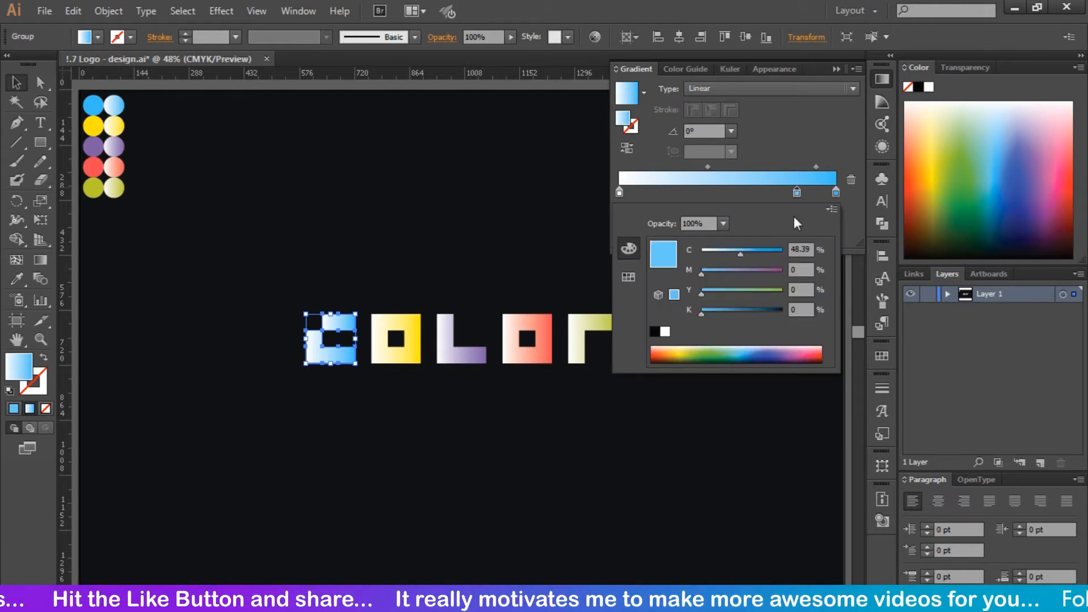
drag(765, 252, 782, 249)
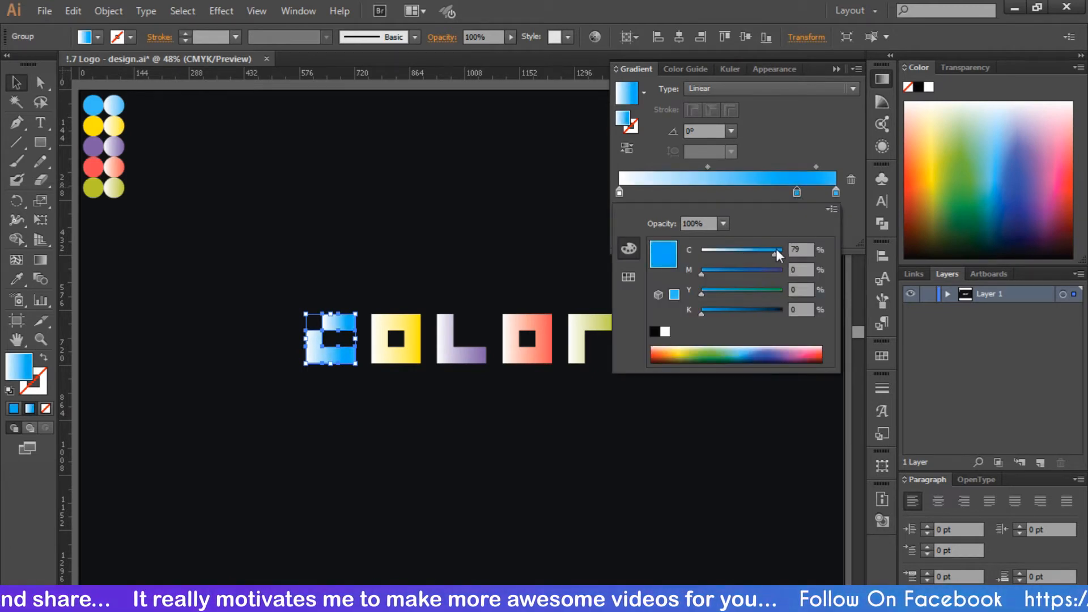
click(789, 200)
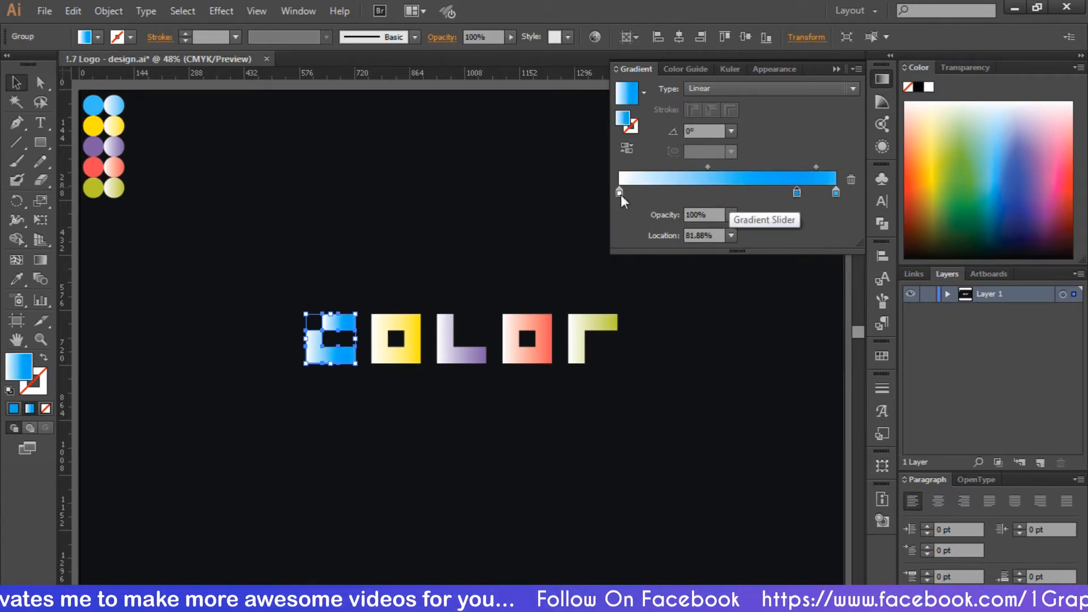
drag(620, 195, 626, 238)
drag(796, 193, 576, 209)
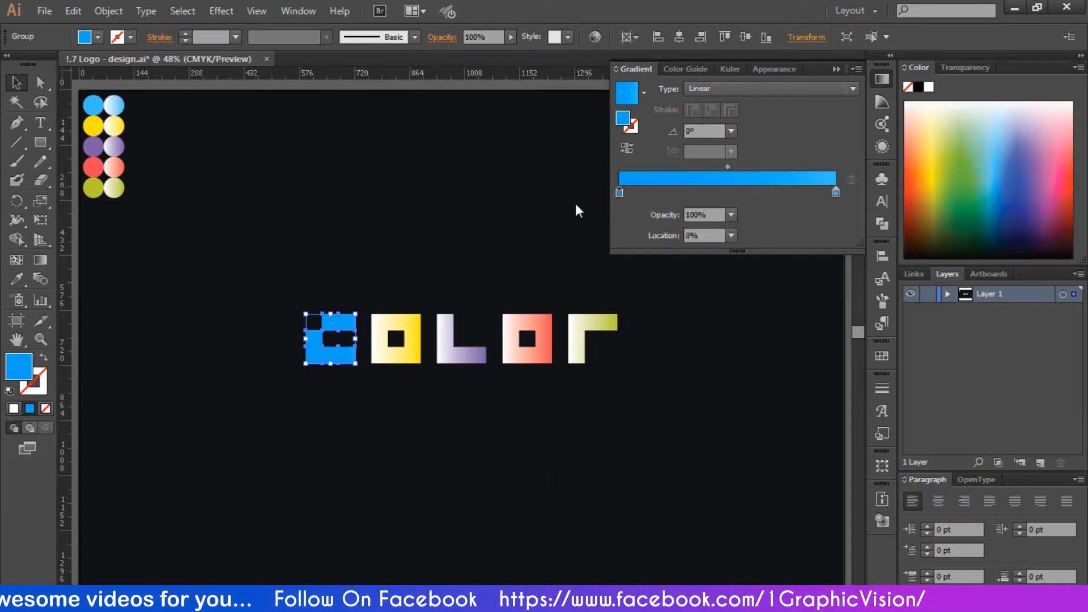
click(475, 221)
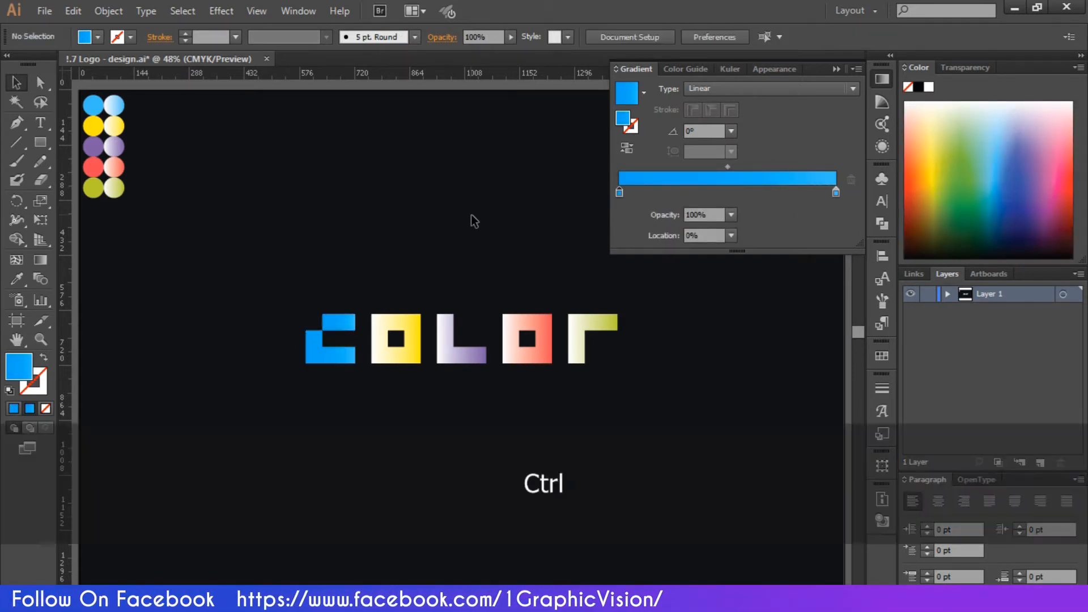
Darken the starting stop of the C's gradient to a deeper blue with 96% cyan.
key(ctrl+equal)
click(297, 315)
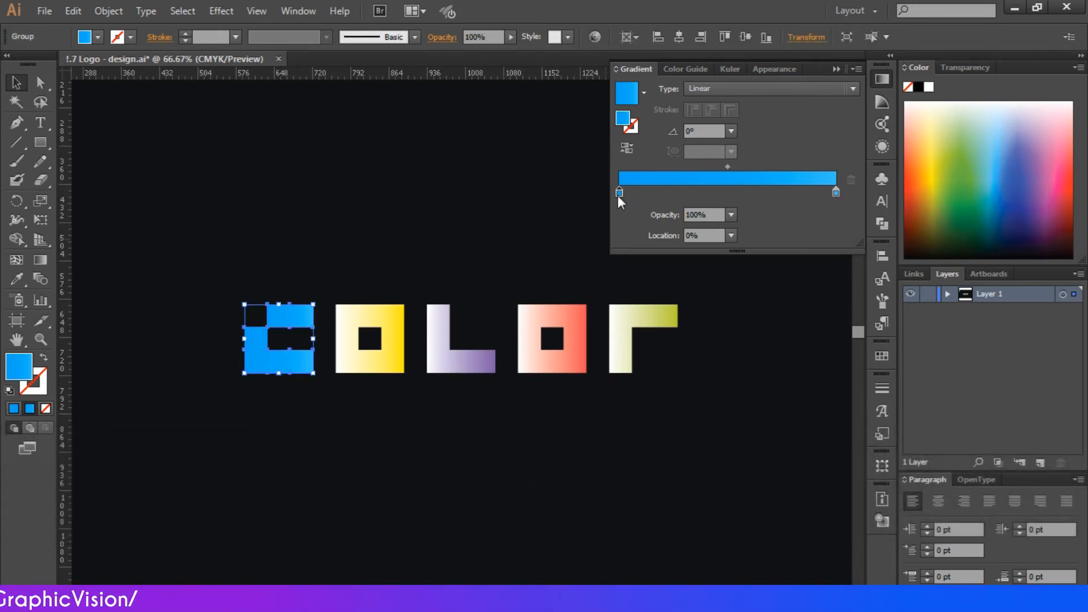
double_click(835, 193)
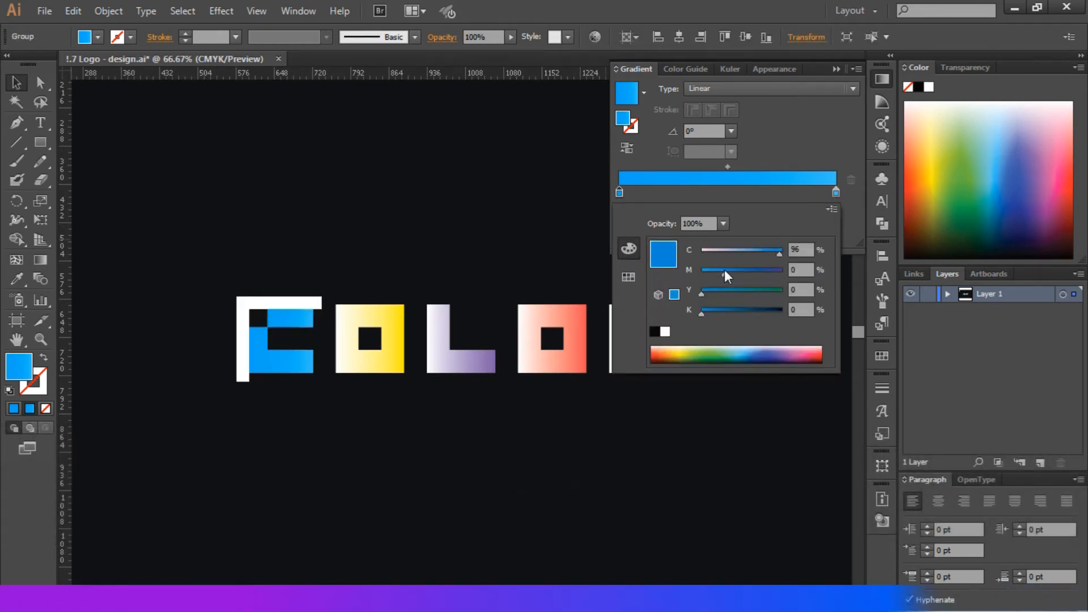
click(407, 255)
Replace the white start of the first O's gradient with a new orange stop of 27% magenta and 100% yellow.
click(357, 310)
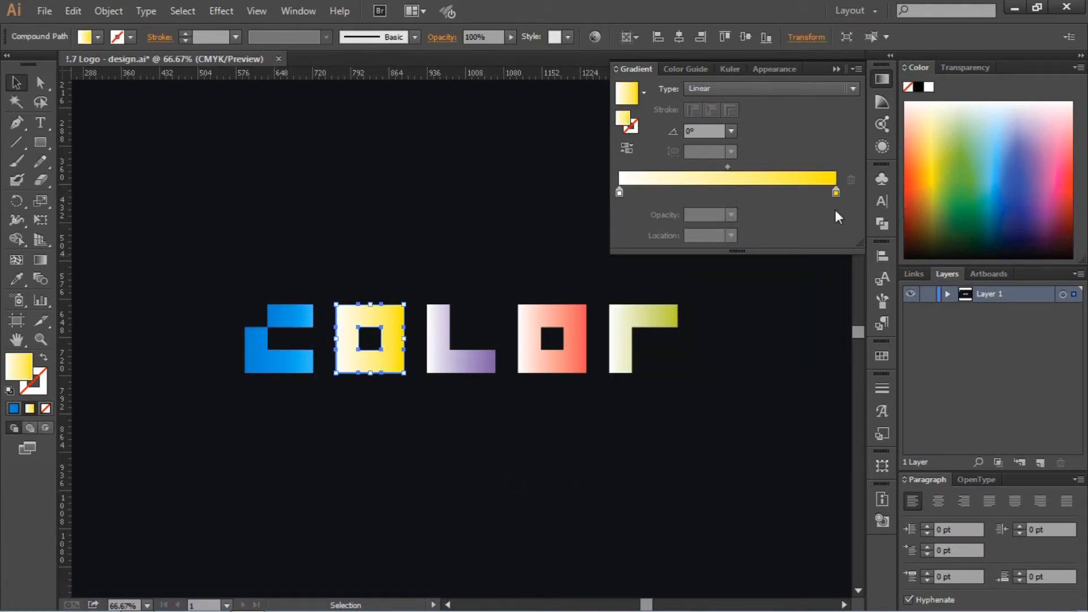
click(837, 193)
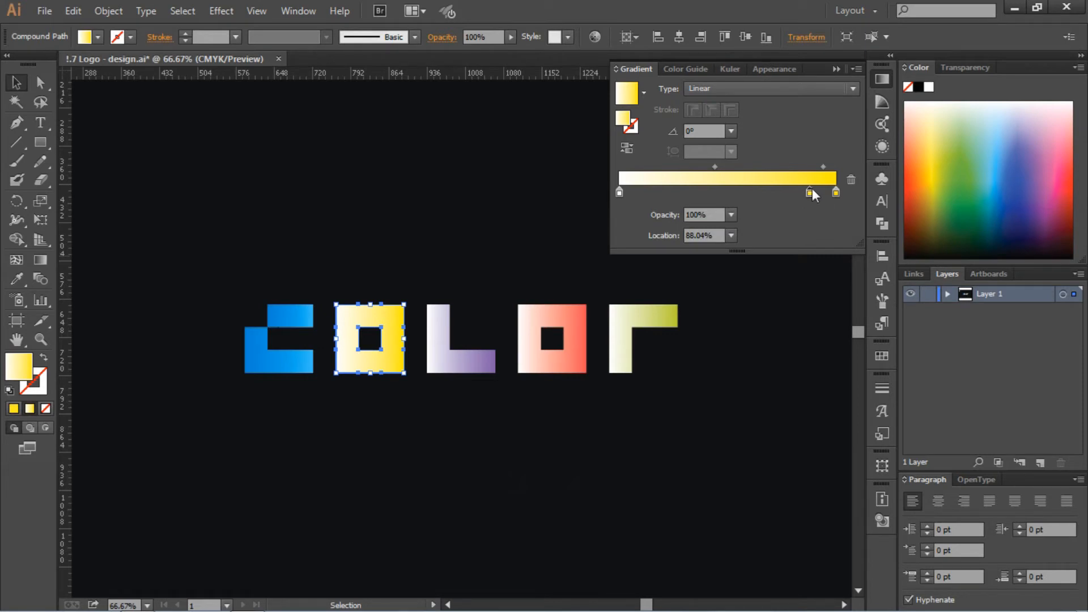
double_click(809, 193)
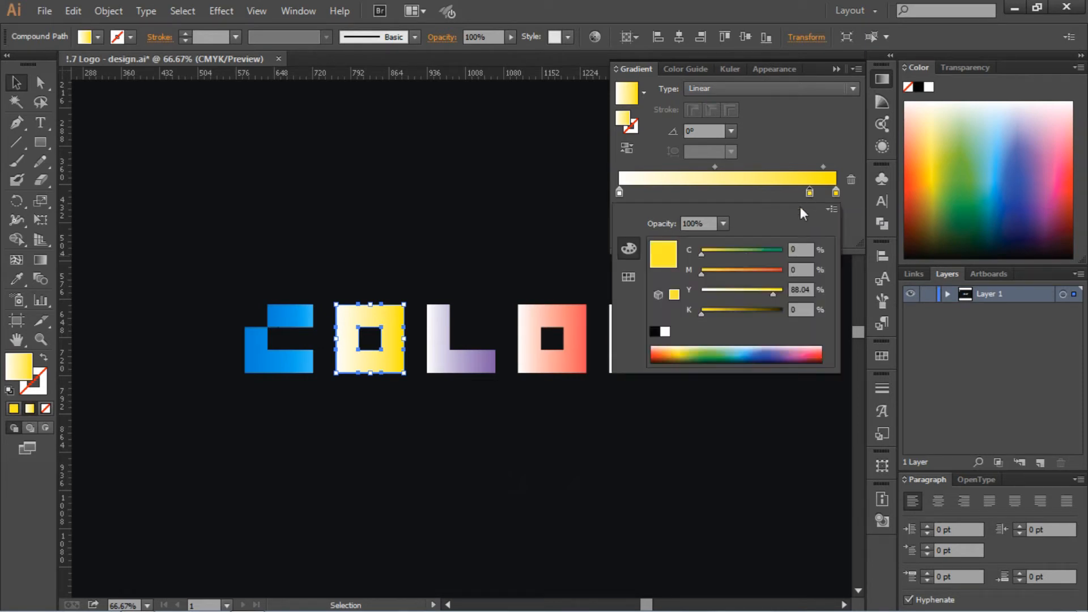
click(723, 271)
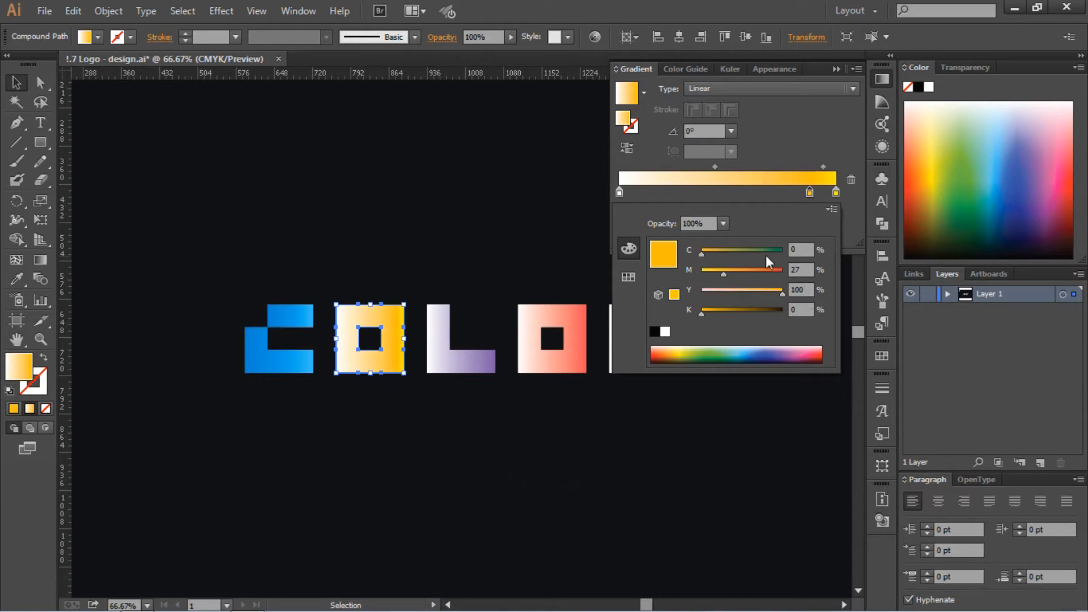
click(619, 193)
drag(618, 202, 619, 238)
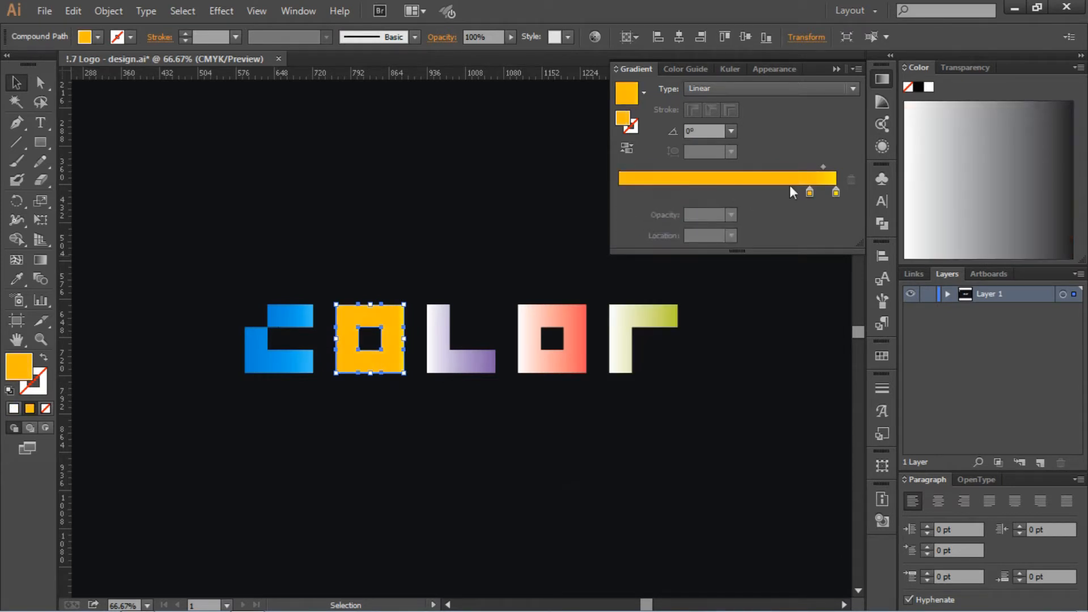
drag(810, 194, 611, 210)
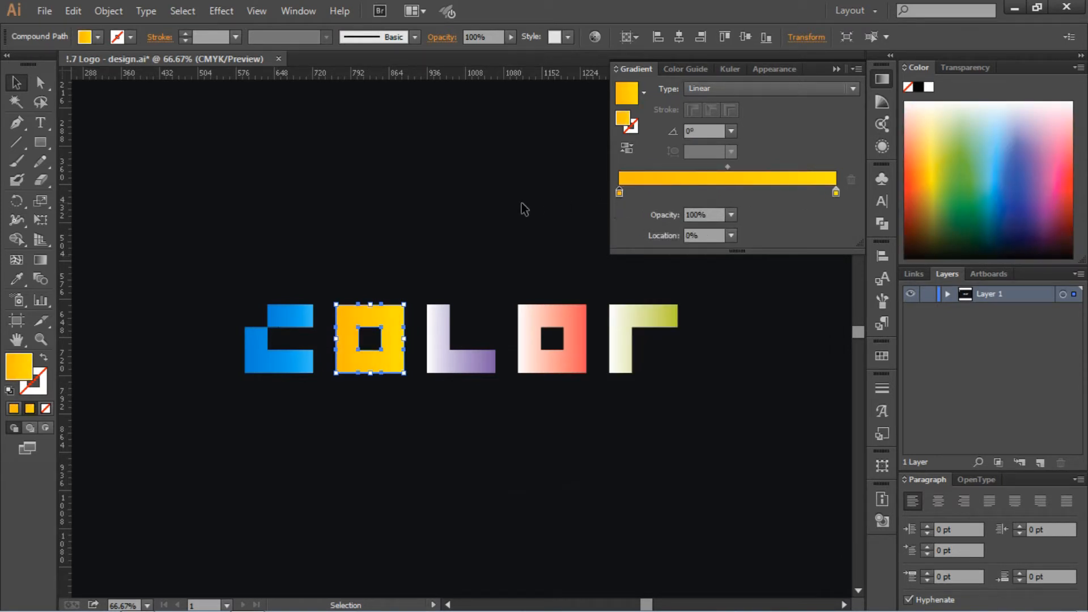
click(498, 210)
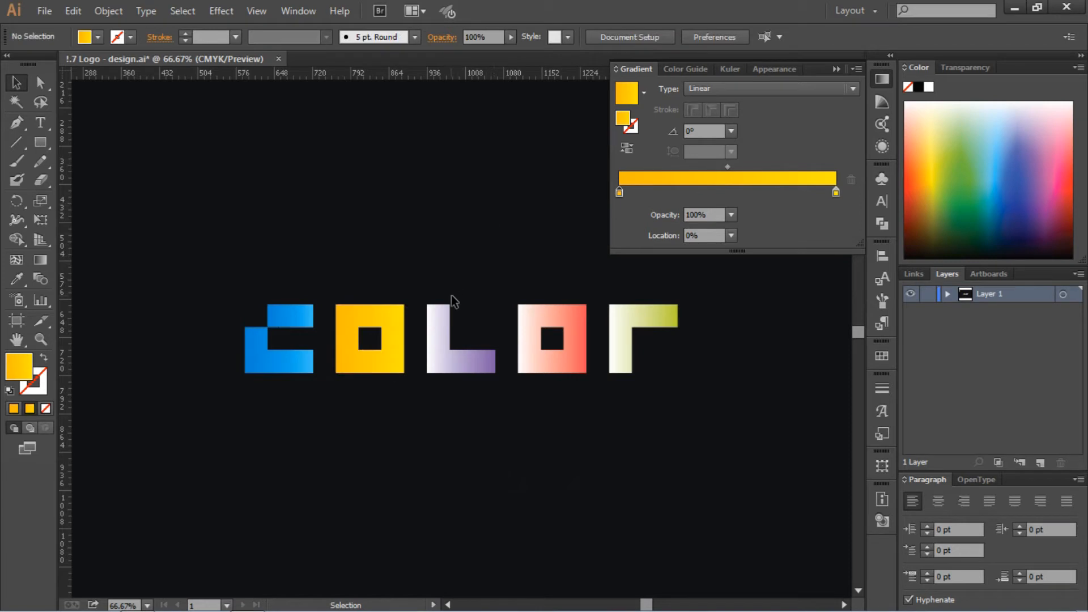
Replace the white start of the L's gradient with a new purple stop of 68% cyan and 88% magenta.
click(437, 321)
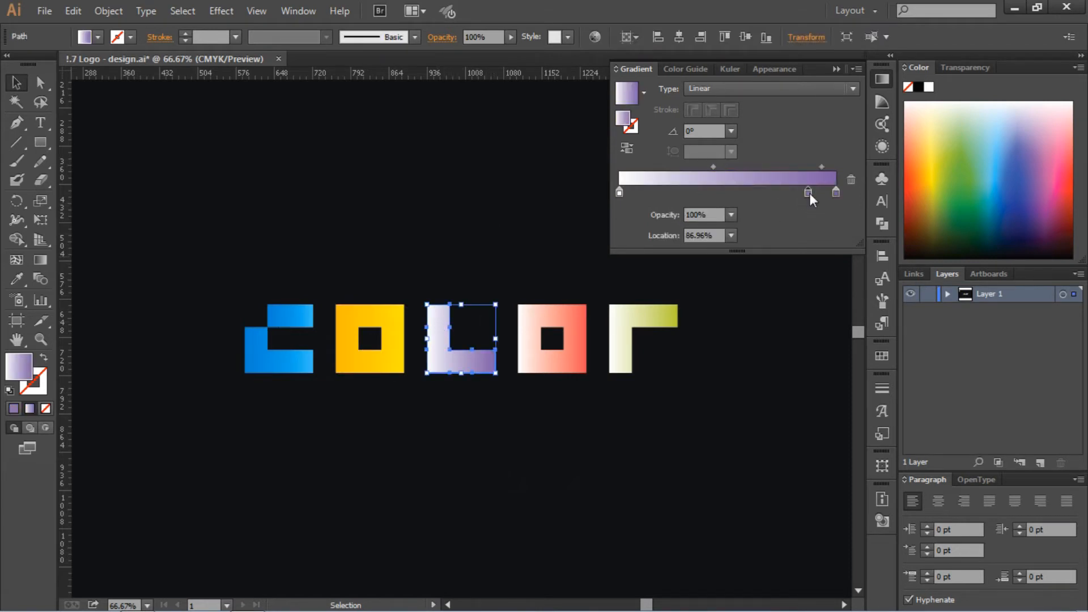
double_click(808, 192)
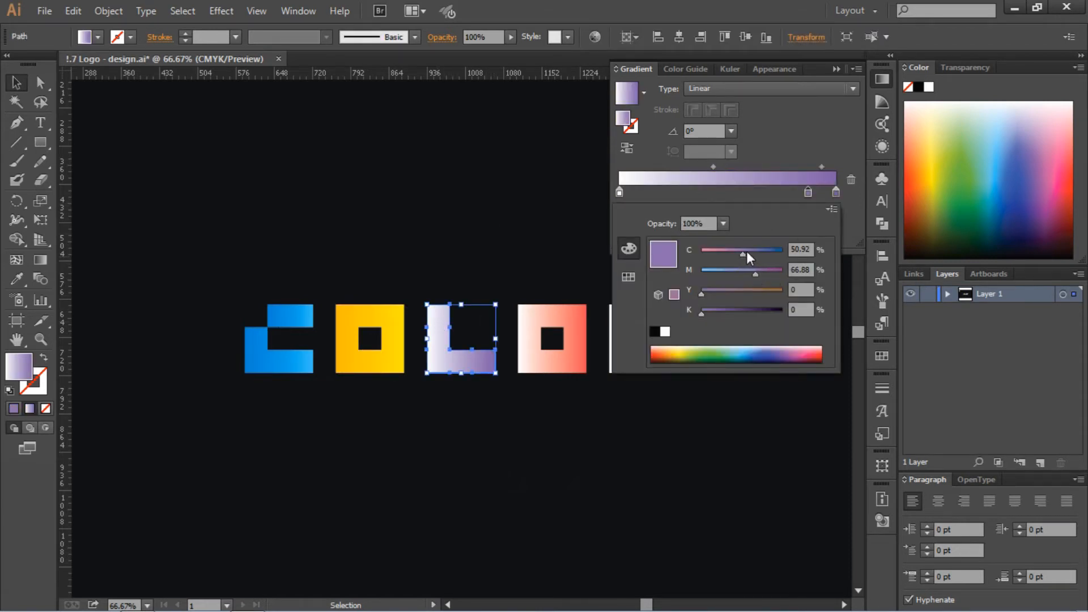
mouse_move(756, 274)
mouse_down()
mouse_move(791, 274)
mouse_move(767, 277)
mouse_move(750, 247)
mouse_move(773, 271)
mouse_up()
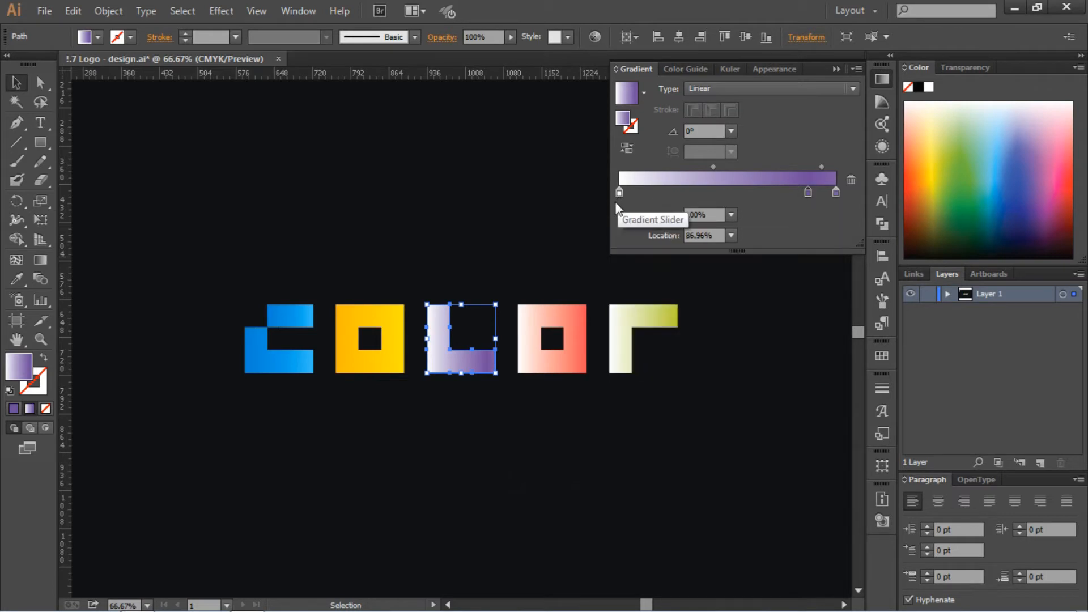
drag(620, 192, 704, 205)
drag(808, 192, 542, 201)
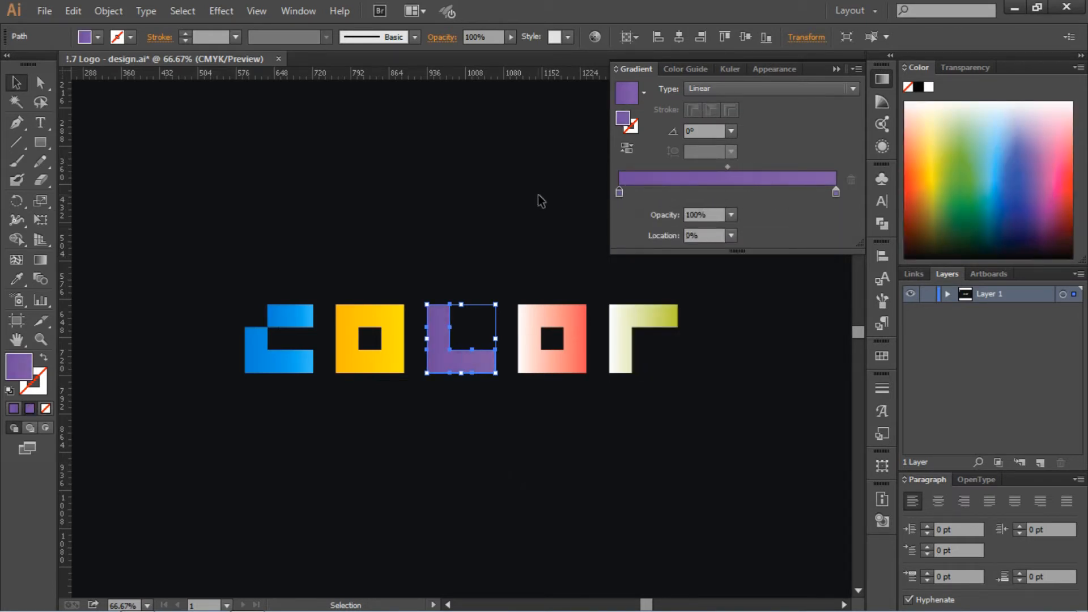
Darken the starting stop of the L's gradient by adding black to its purple.
double_click(619, 193)
drag(731, 312, 729, 311)
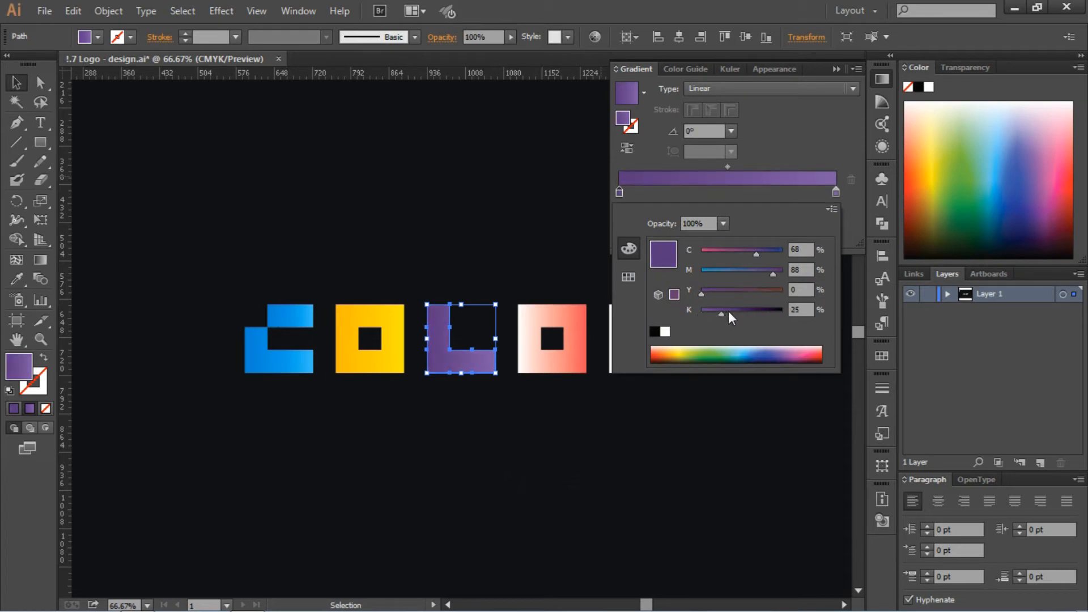
click(510, 195)
click(510, 190)
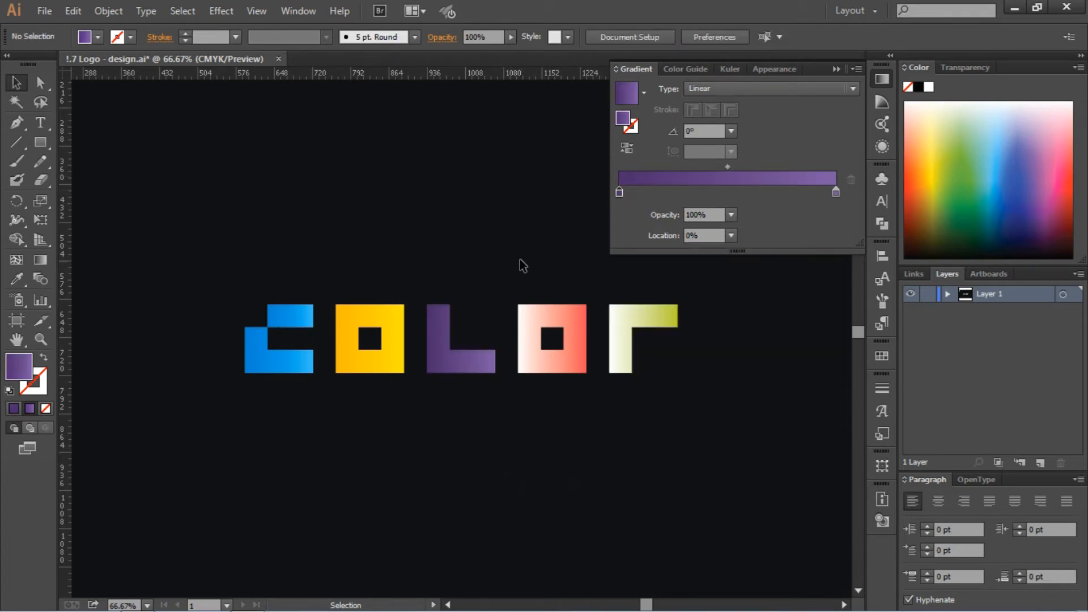
Replace the white start of the second O's gradient with a new red stop set to 100% magenta.
click(544, 310)
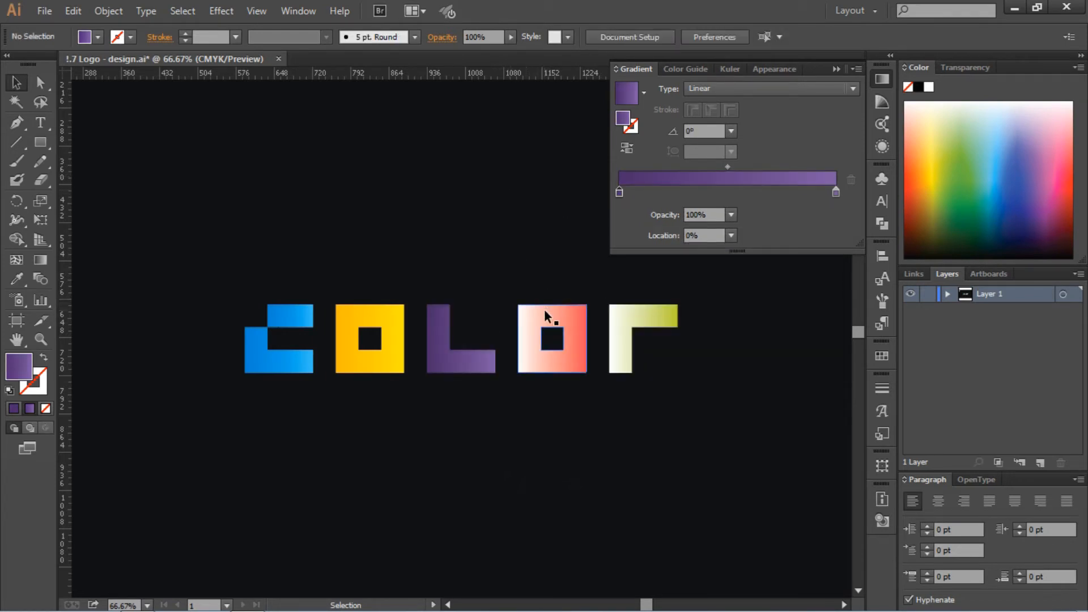
click(813, 193)
double_click(812, 193)
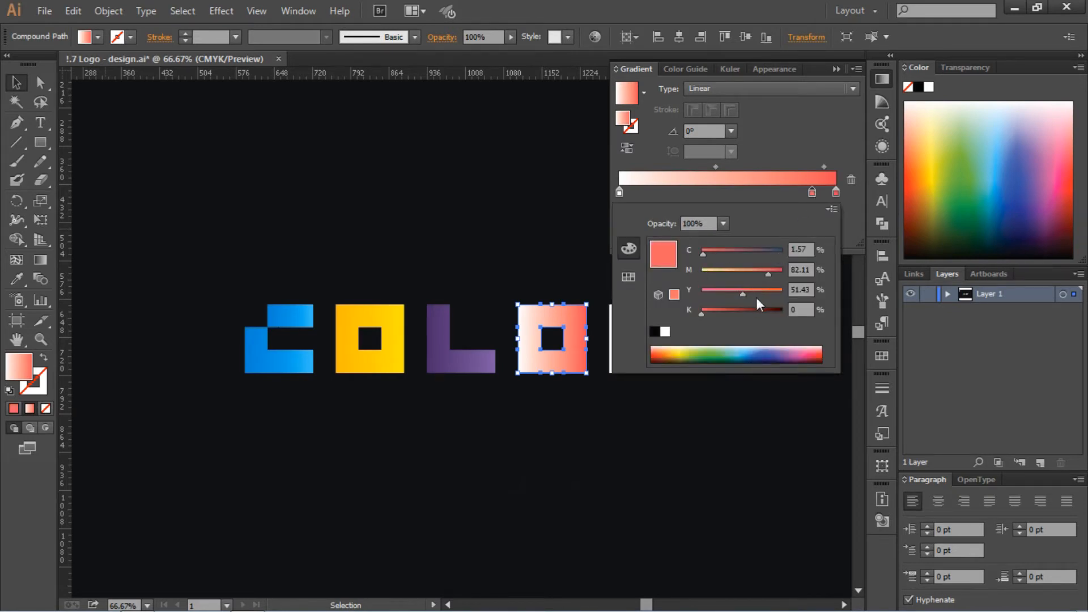
drag(767, 276, 786, 269)
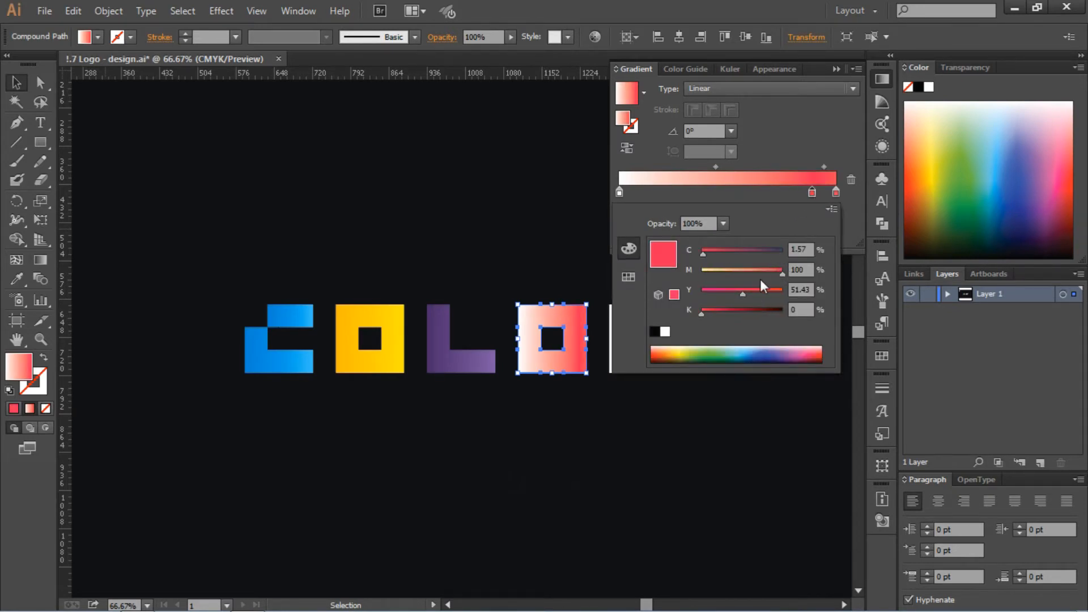
click(620, 193)
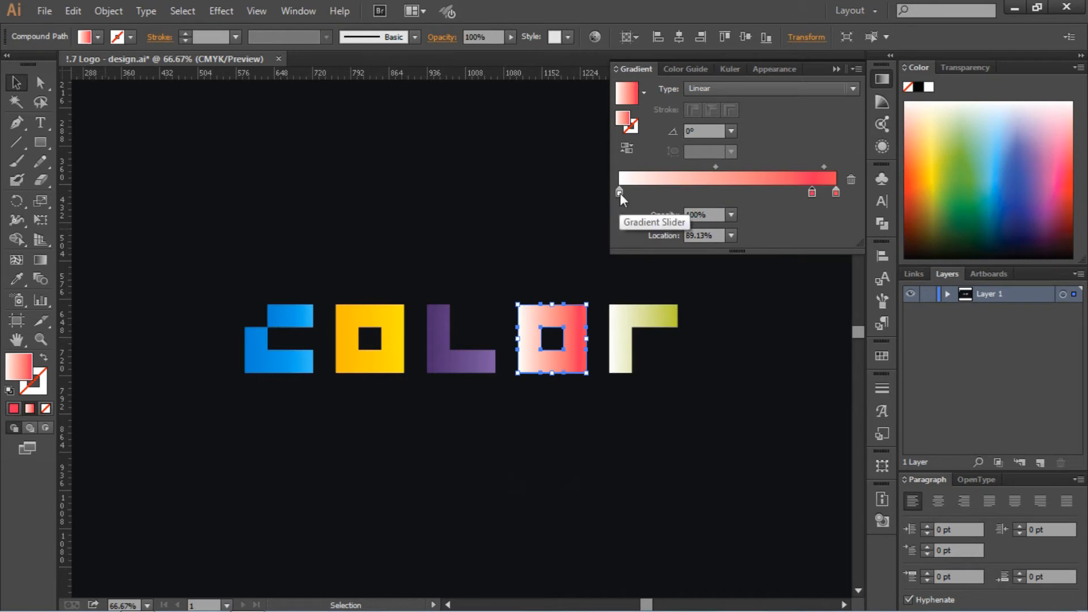
drag(619, 192, 622, 238)
drag(811, 193, 620, 194)
Darken the starting stop of the second O's gradient by adding some black to its red.
double_click(620, 193)
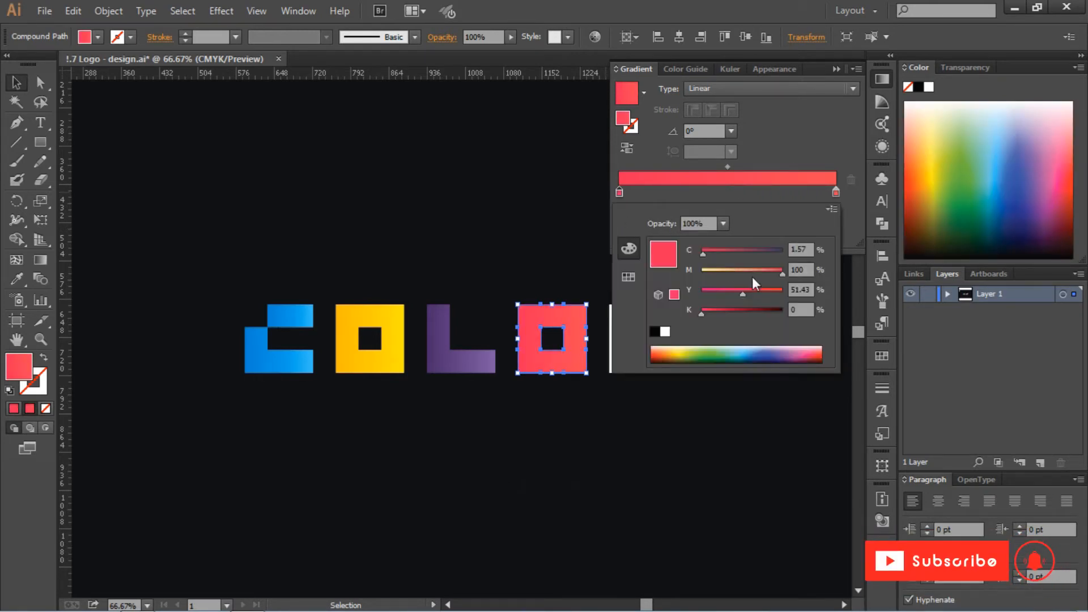
click(721, 311)
click(577, 229)
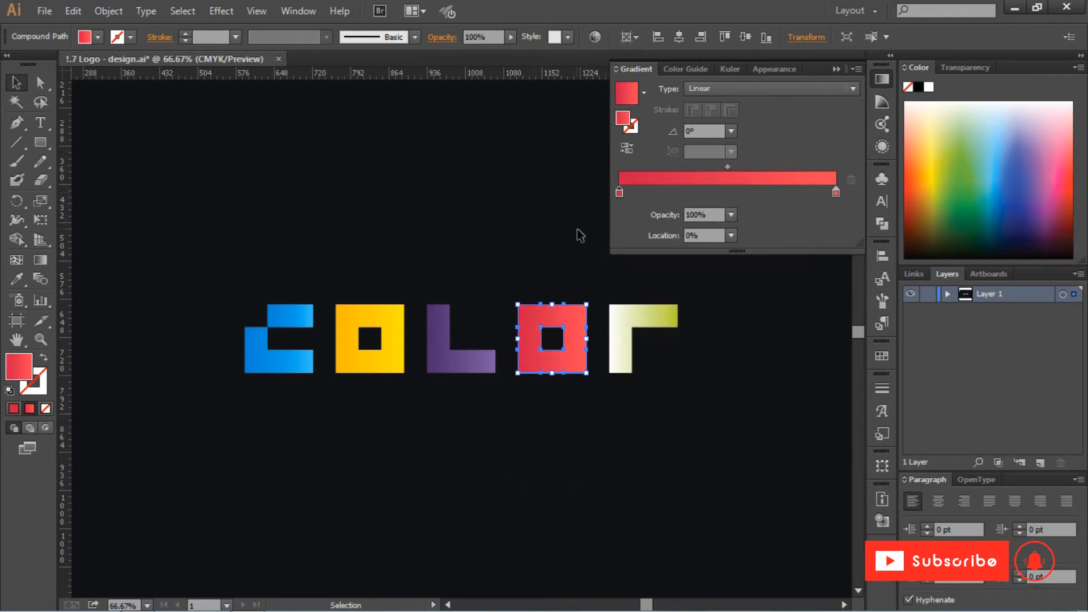
Replace the white start of the R's gradient with a new green stop of 69% cyan and 100% yellow.
click(630, 308)
click(799, 193)
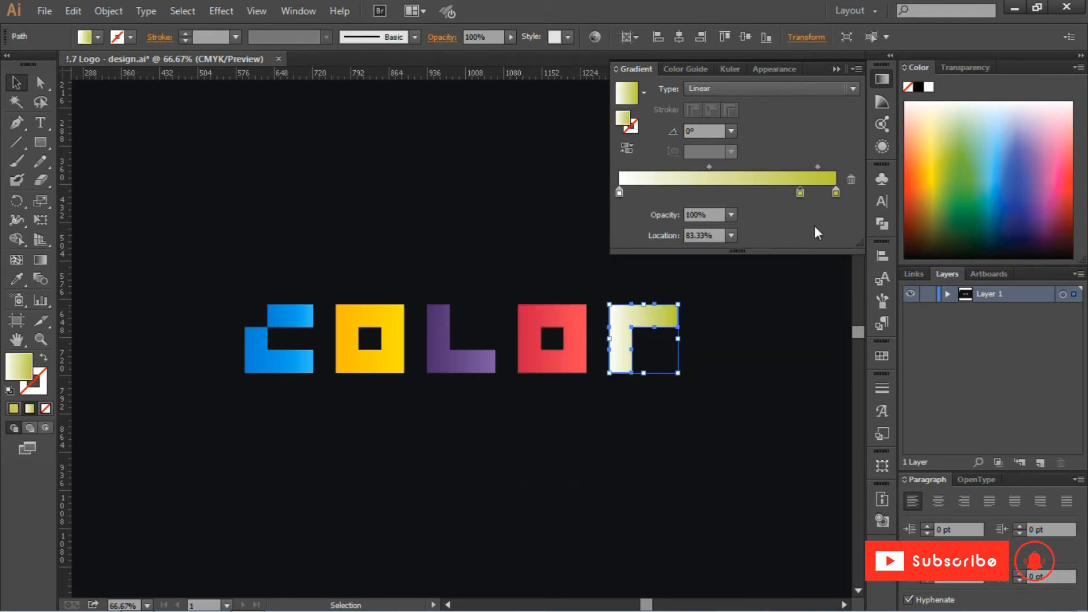
double_click(801, 193)
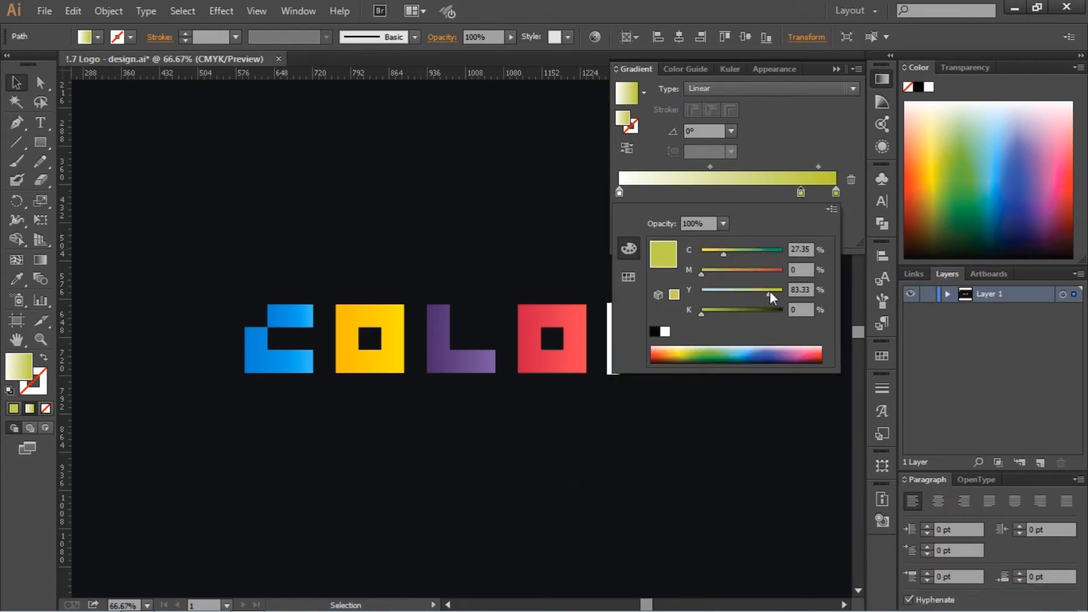
drag(771, 297, 797, 290)
drag(730, 251, 758, 249)
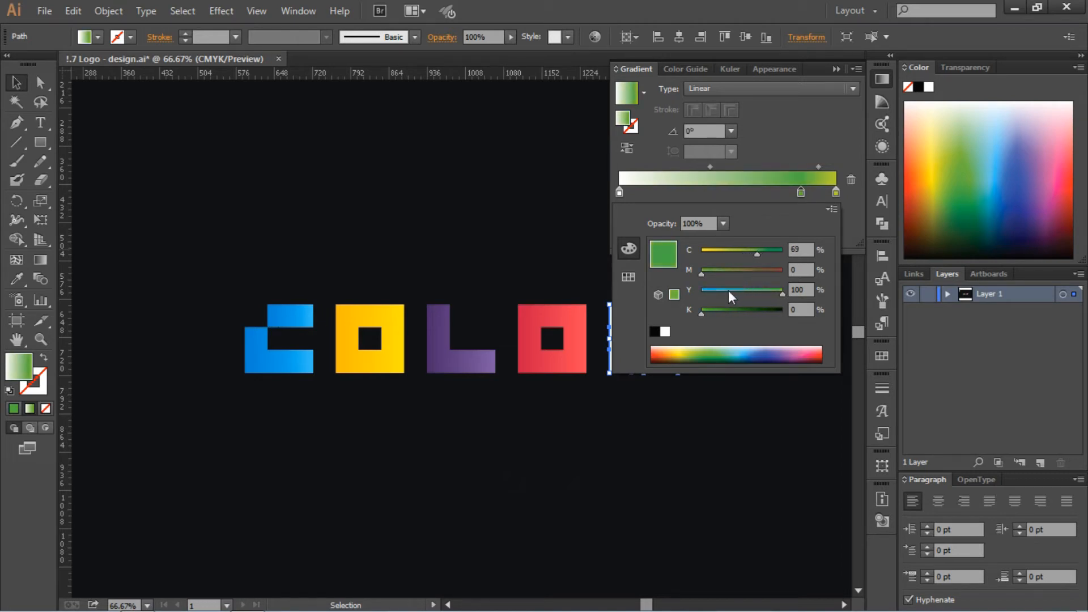
click(622, 196)
drag(619, 193, 628, 232)
drag(800, 192, 619, 192)
click(507, 180)
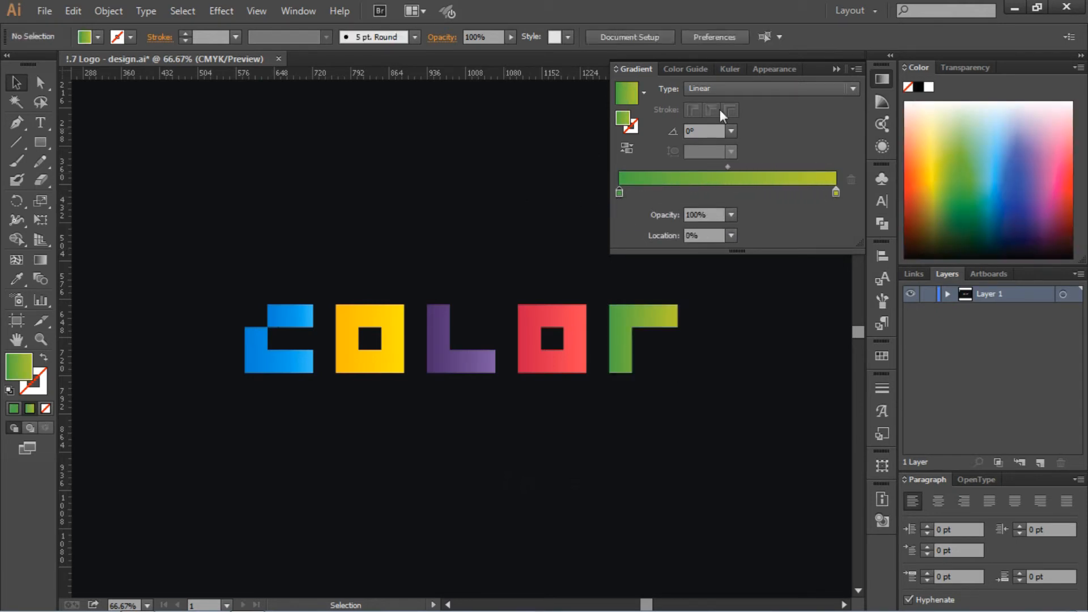
click(833, 69)
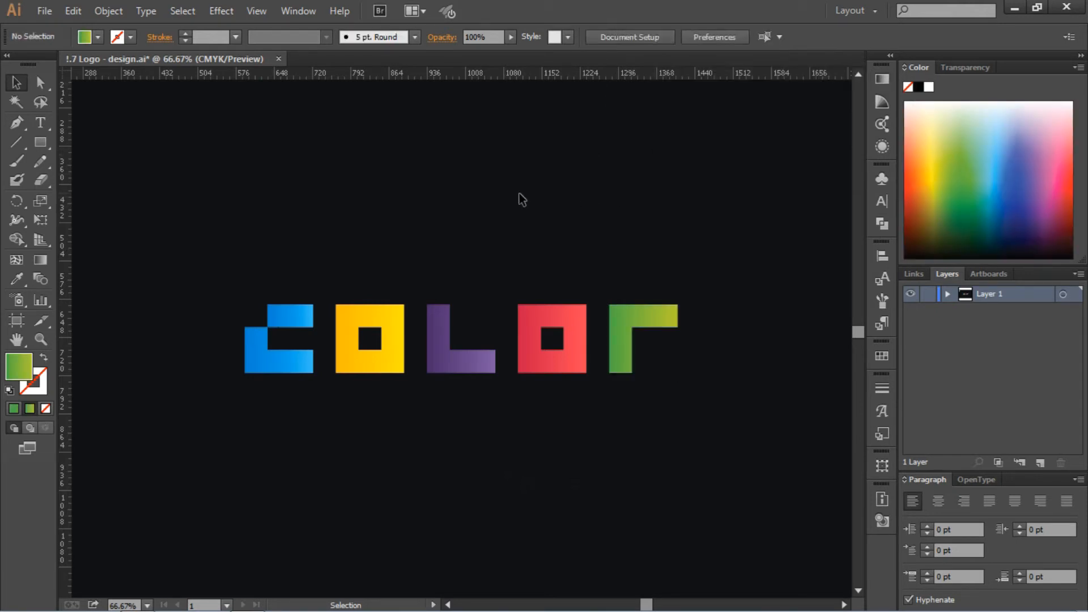
key(ctrl+0)
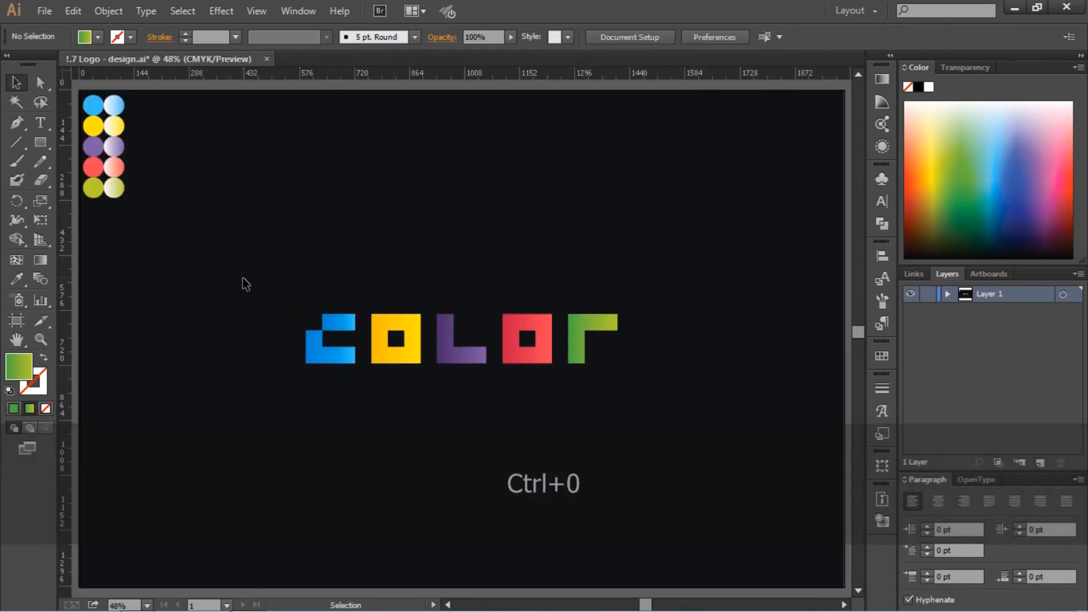
drag(243, 278, 647, 417)
click(882, 80)
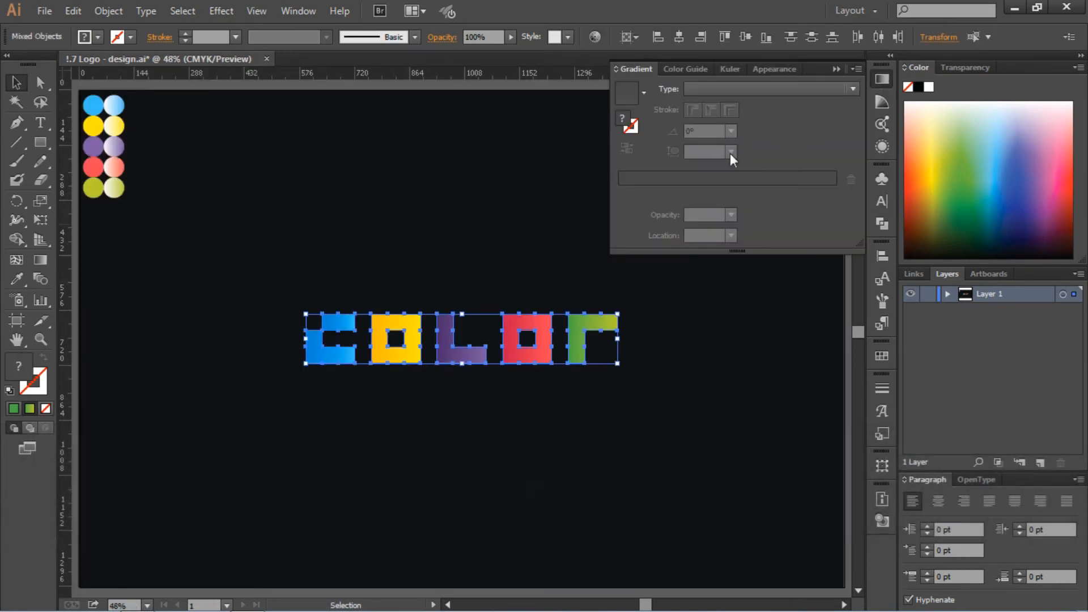
click(470, 221)
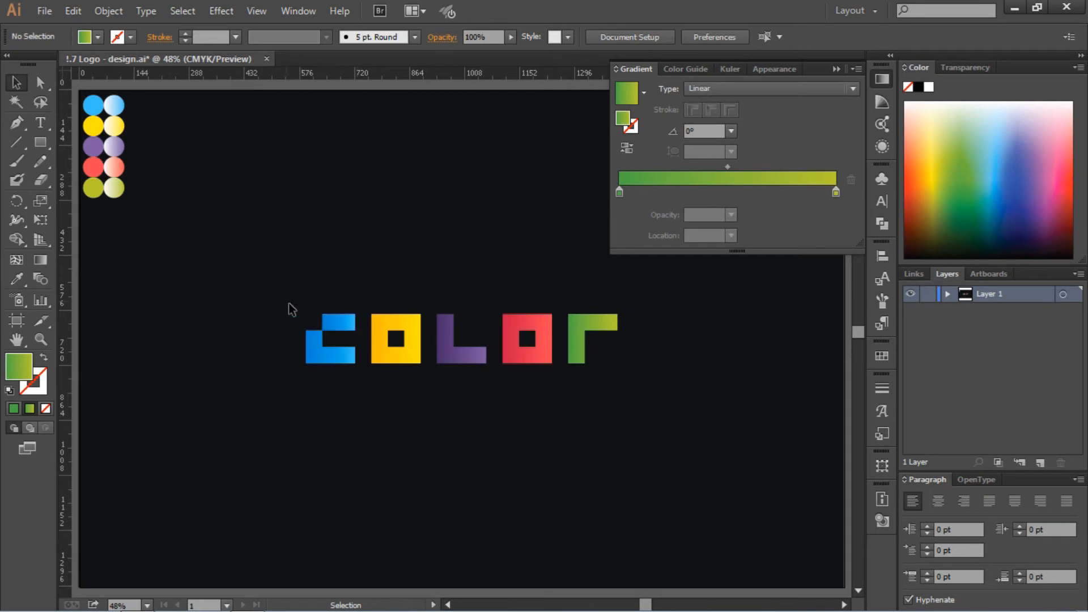
Group the five letters and scale the group down around its centre to about four fifths of its size.
drag(276, 291, 697, 450)
right_click(568, 368)
click(629, 445)
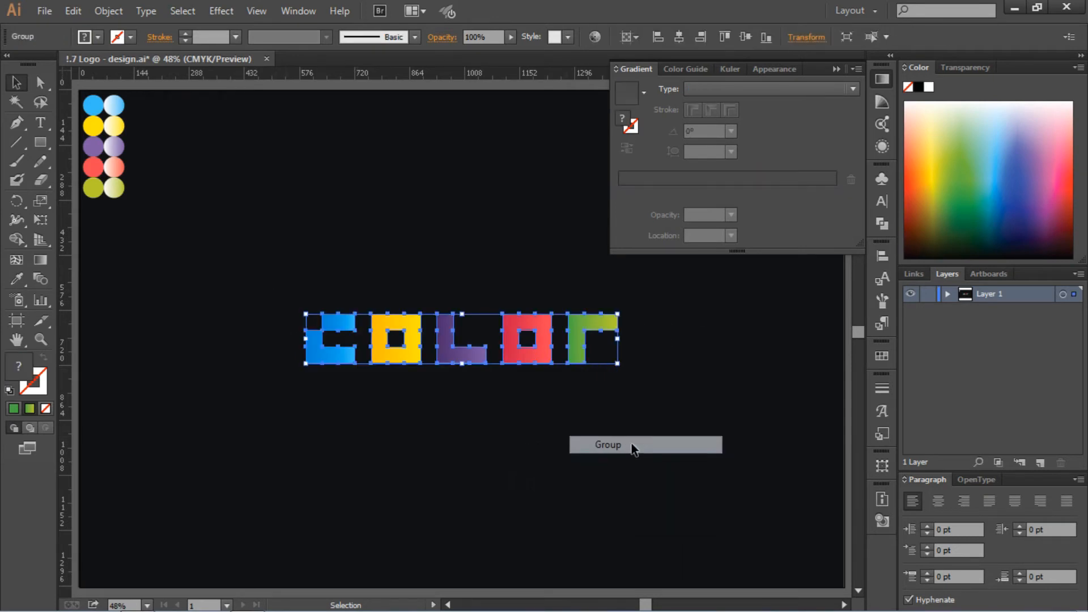
drag(618, 364, 584, 358)
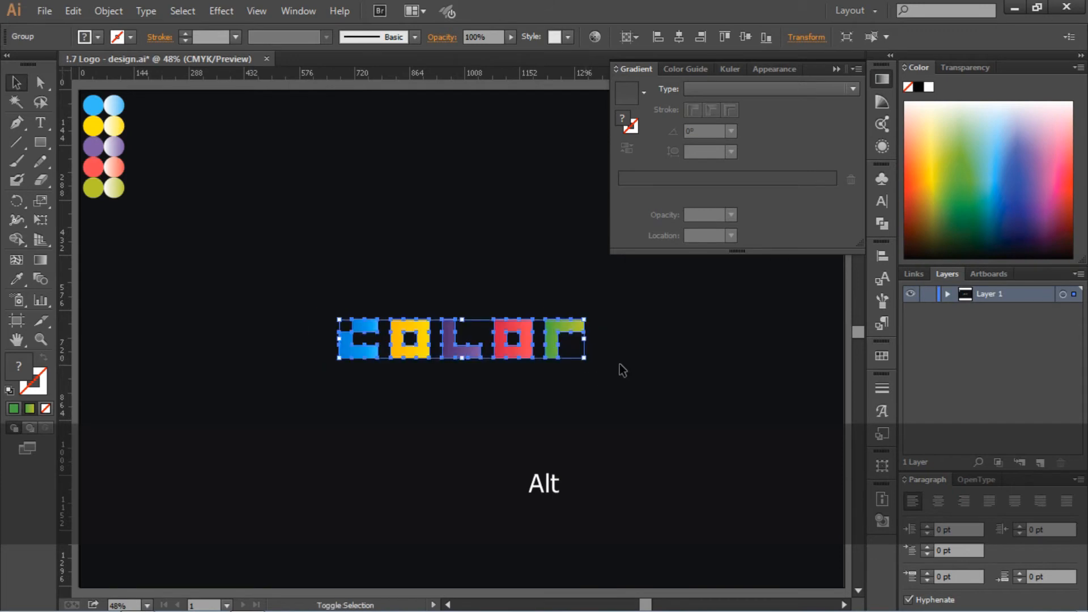
click(655, 375)
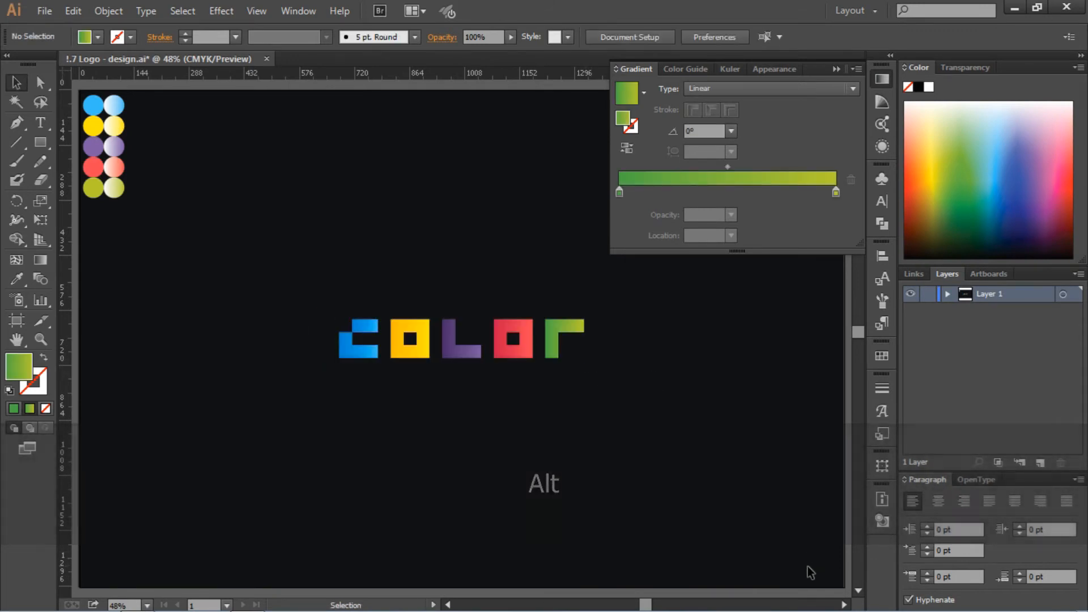
Add the text "CUBE" below the colour wordmark and fill it with white.
click(38, 121)
click(411, 429)
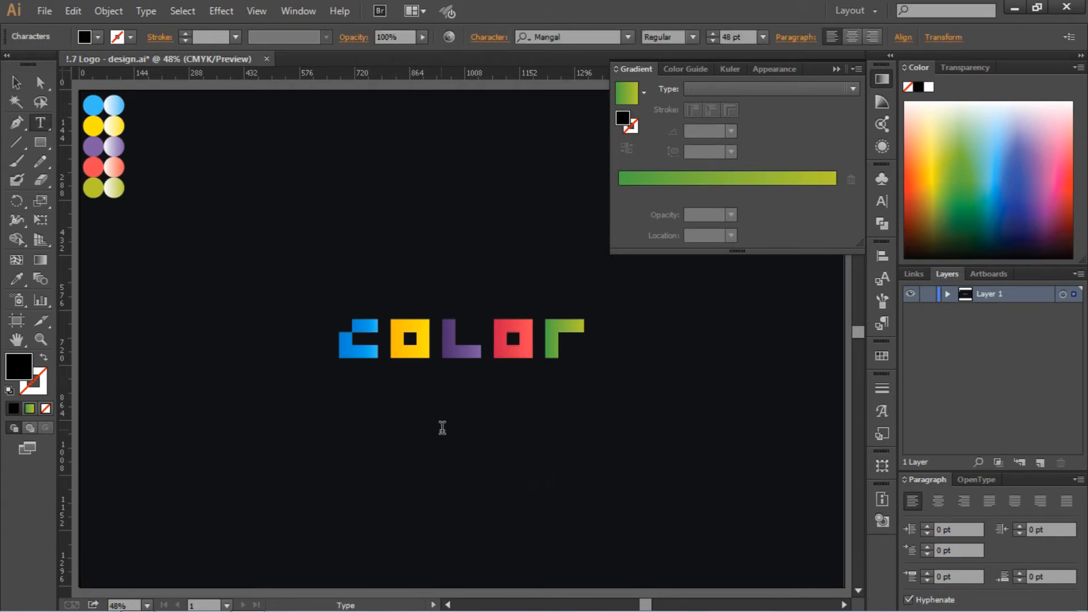
text(cUBE)
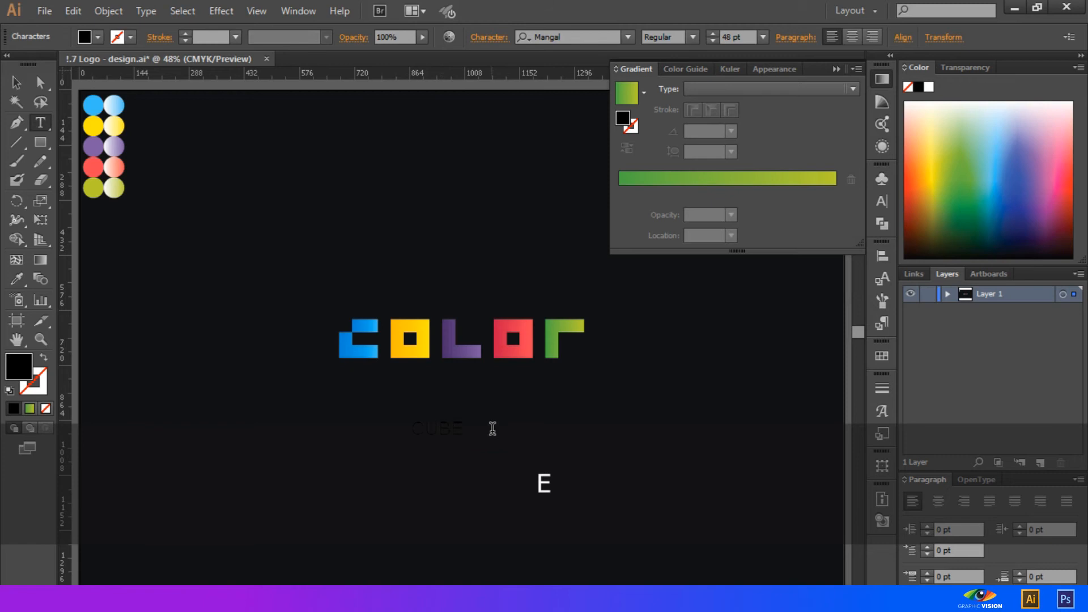
drag(492, 428, 410, 429)
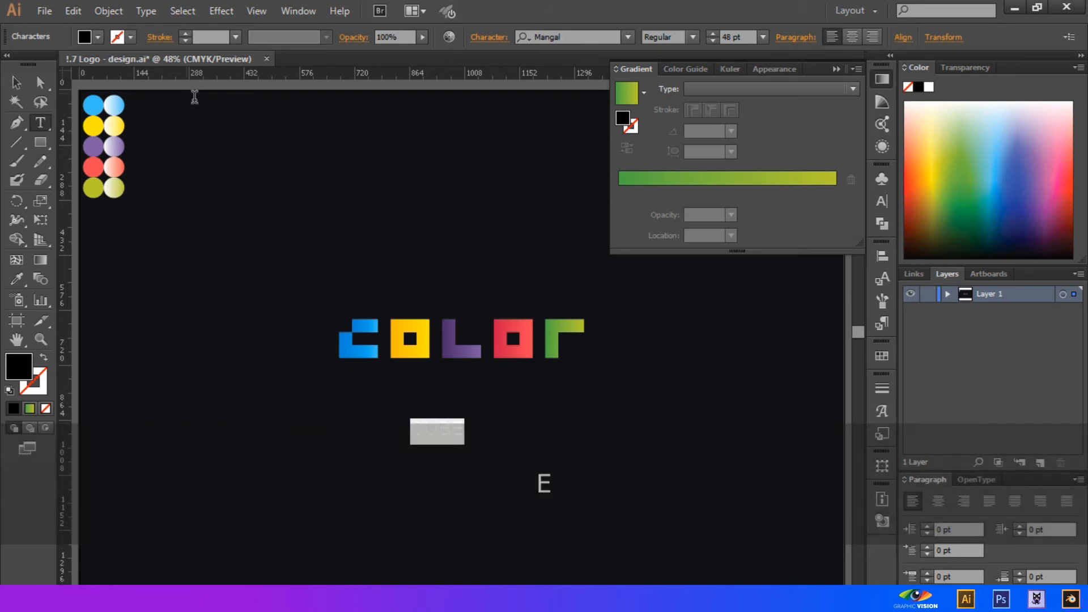
click(97, 37)
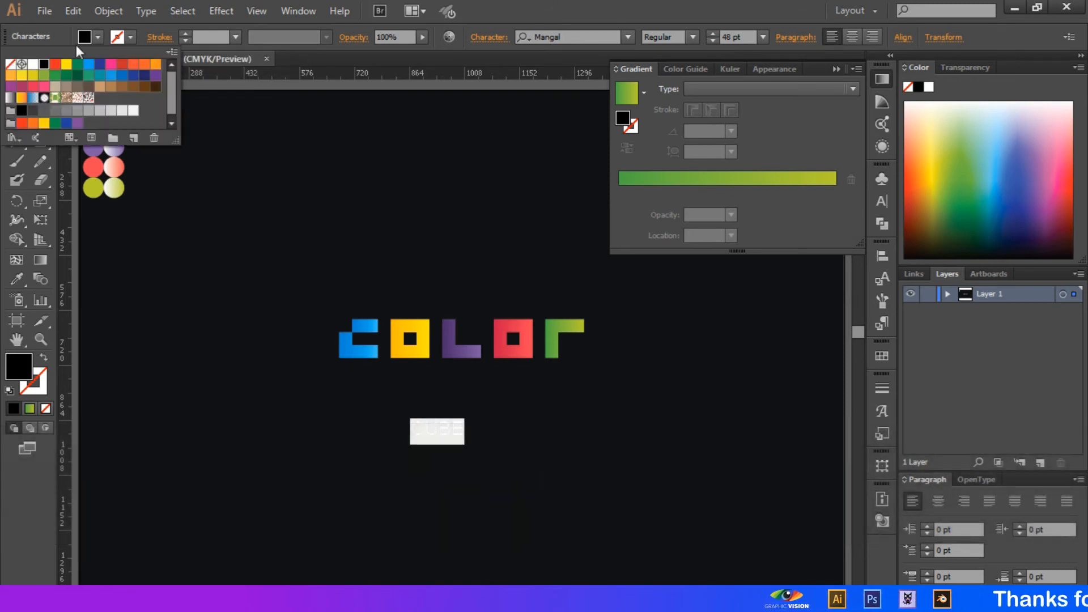
click(32, 64)
Try out a series of alternative fonts on the CUBE text.
click(605, 37)
key(Down)
key(Down)
key(Down)
key(Down)
key(Down)
key(Down)
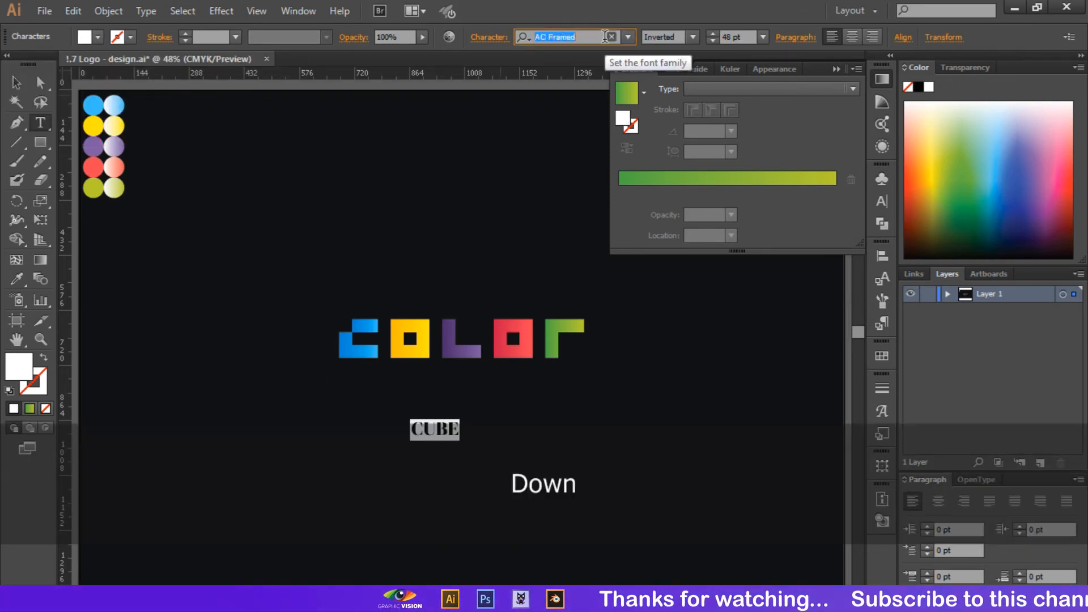
key(Down)
key(Down)
key(Down)
key(Down)
key(Down)
key(Down)
key(Down)
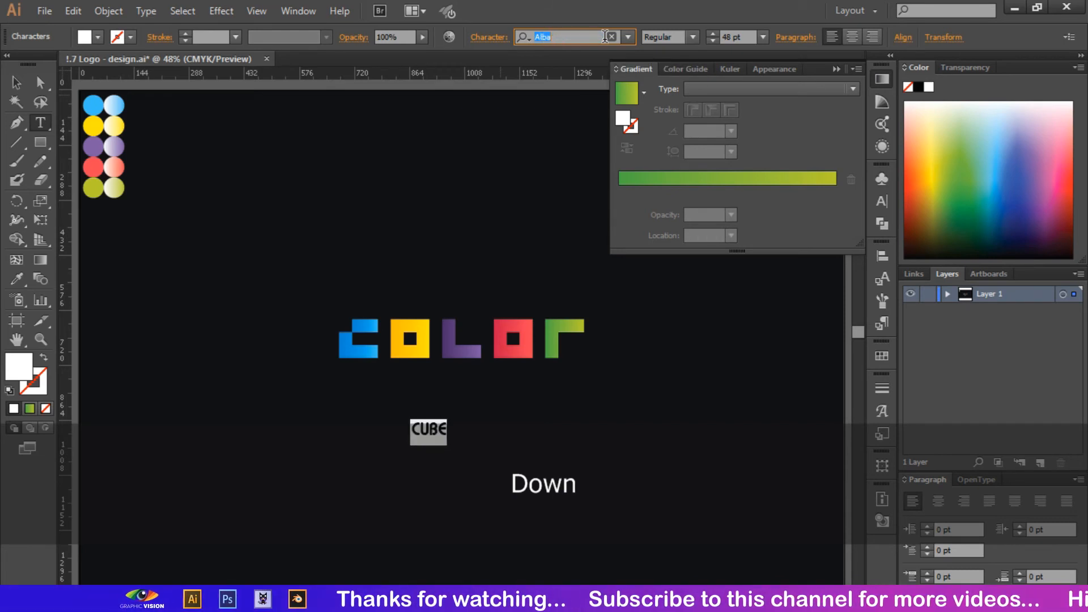
key(Down)
key(Down)
key(Down)
key(Down)
key(Down)
key(Down)
key(Down)
key(Down)
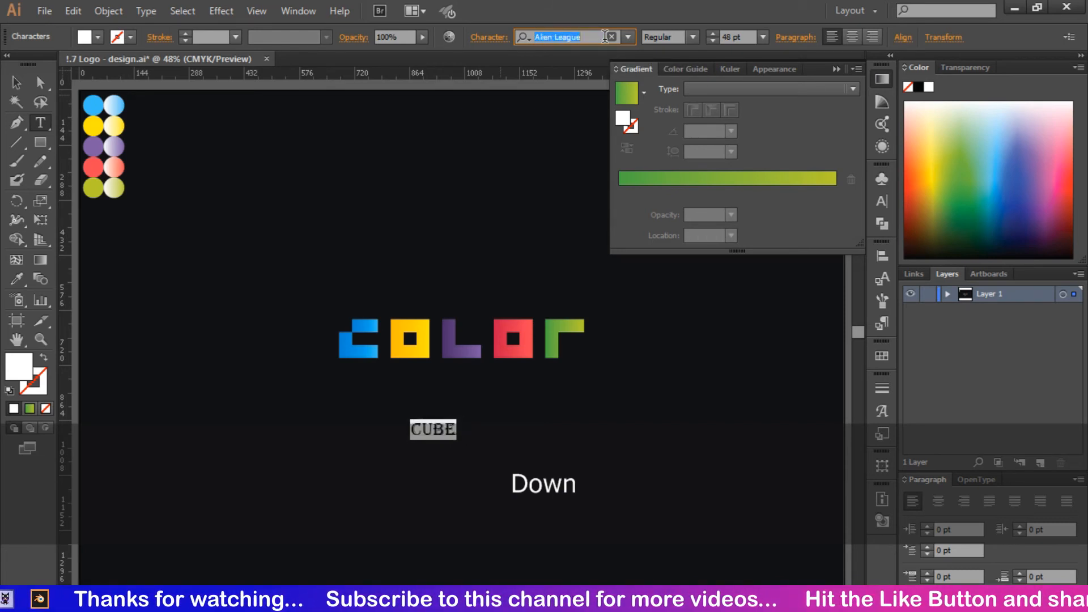
key(Down)
key(Down)
key(Down)
key(Down)
key(Down)
key(Down)
key(Down)
key(Down)
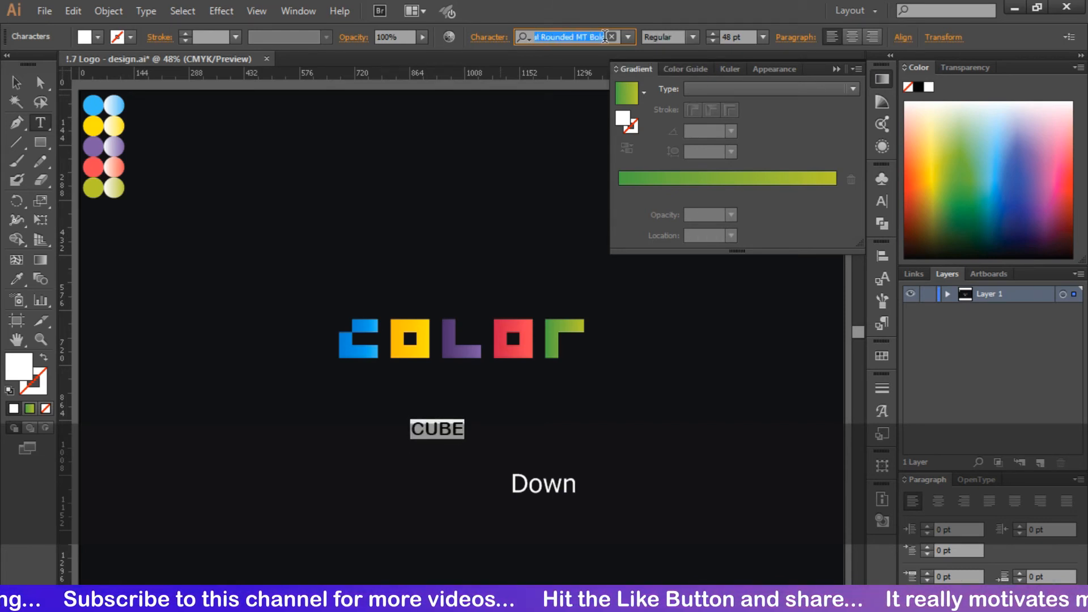
key(Down)
key(Down)
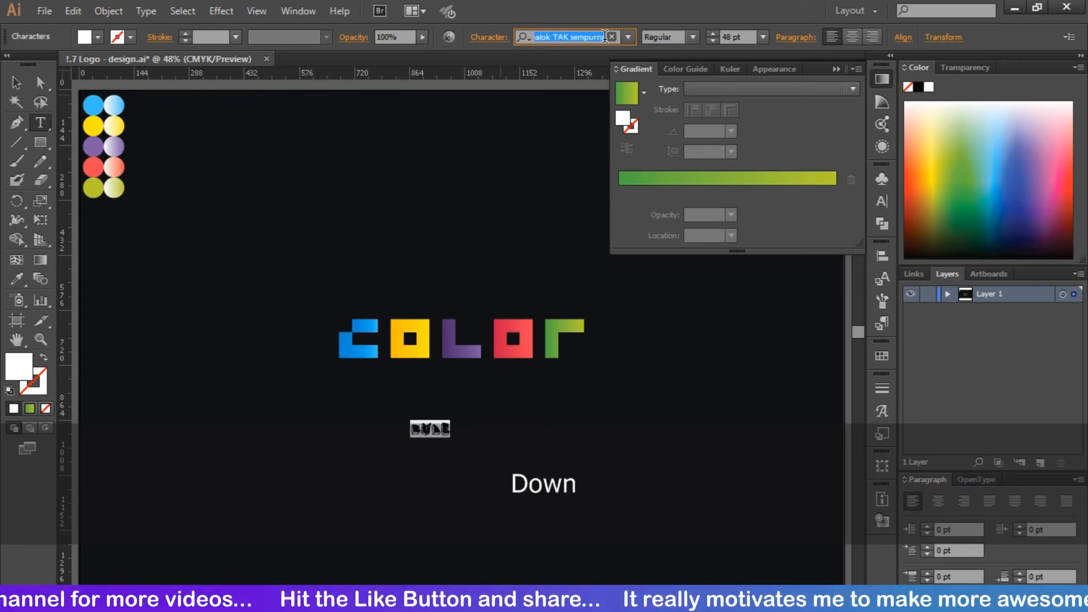
Set the CUBE text in Berlin Sans FB Demi Bold at 72 pt.
click(628, 37)
scroll(667, 259, down, 5)
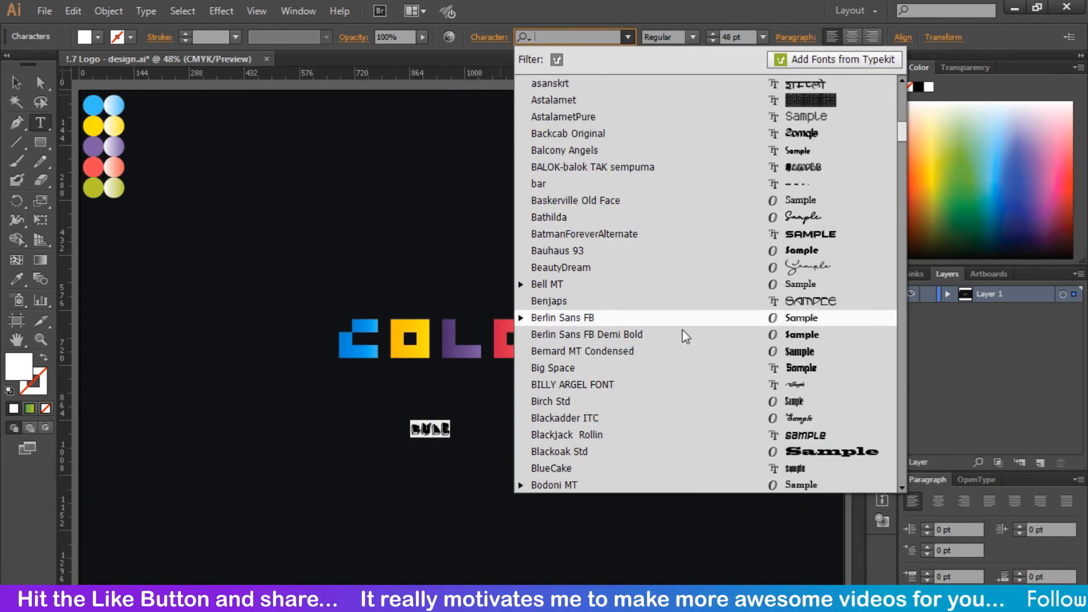
click(682, 328)
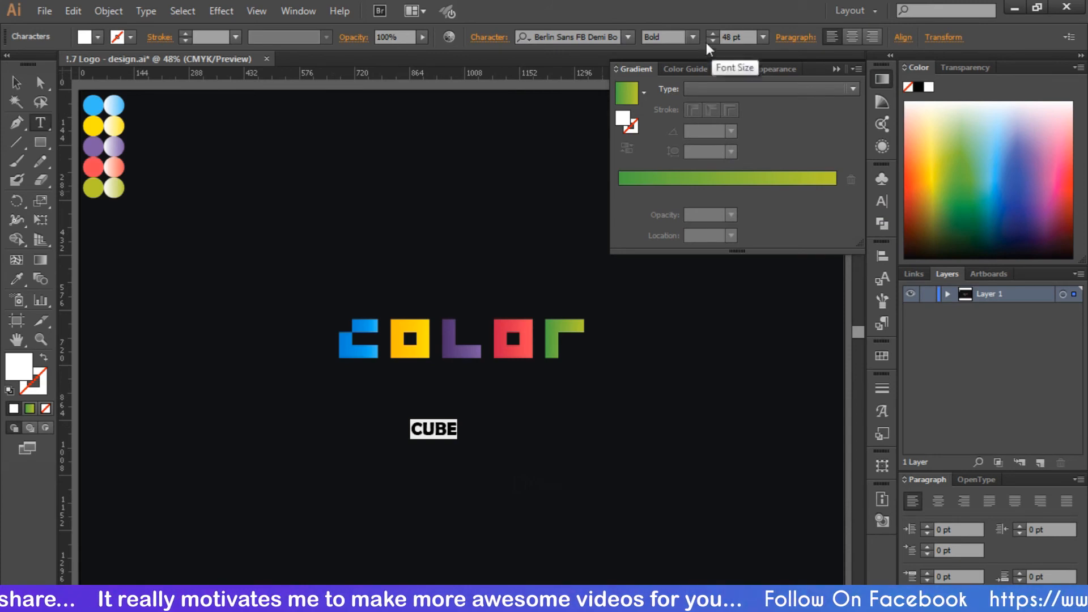
click(763, 36)
click(784, 315)
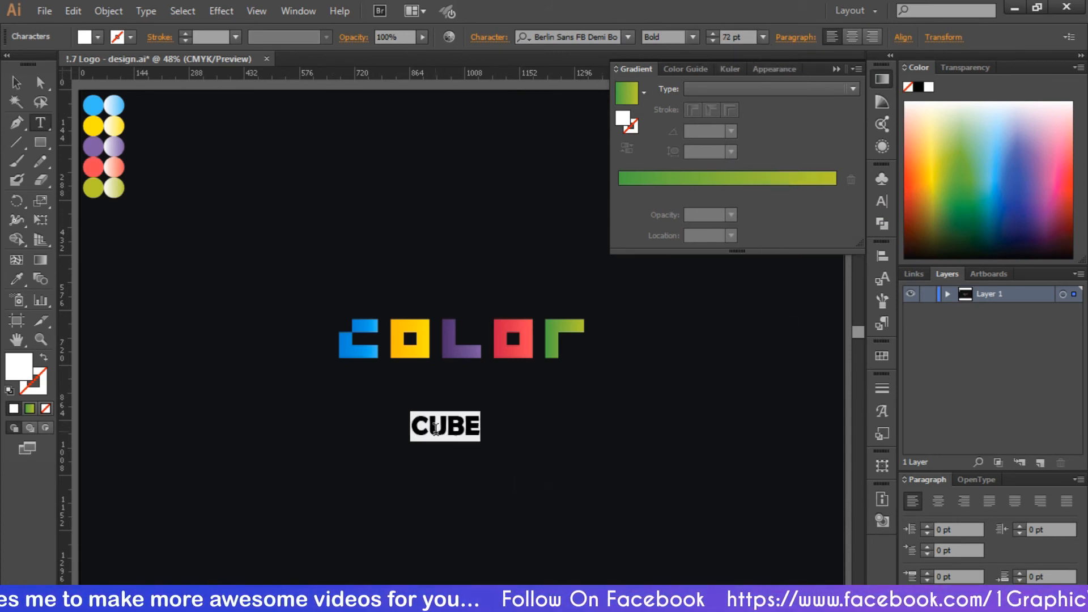
Collapse the Gradient panel and move the CUBE text up to sit close beneath the colour wordmark.
click(17, 84)
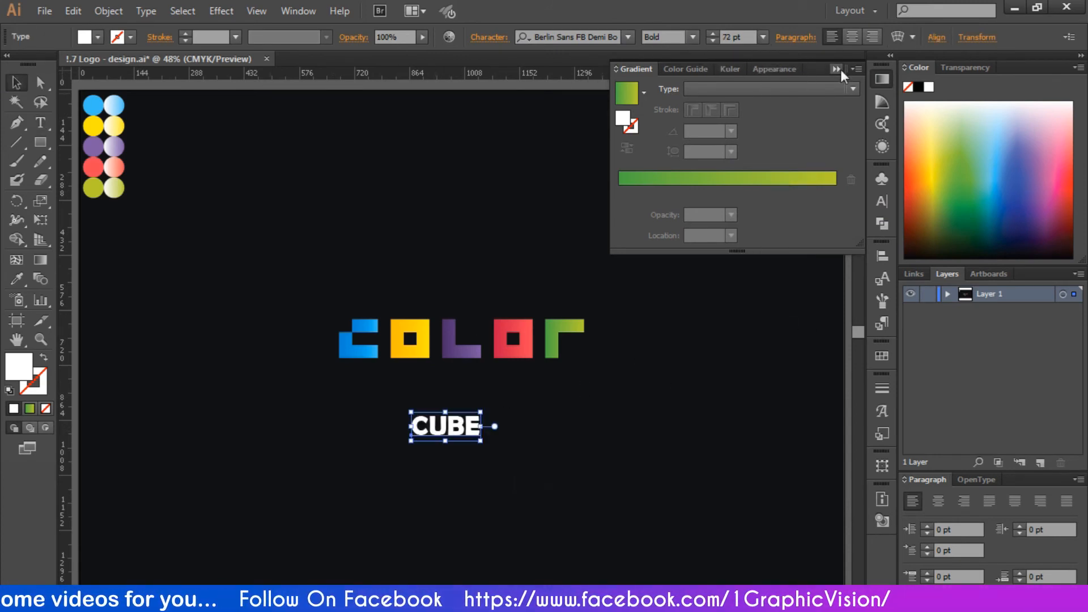
click(838, 69)
click(520, 446)
drag(462, 427, 479, 383)
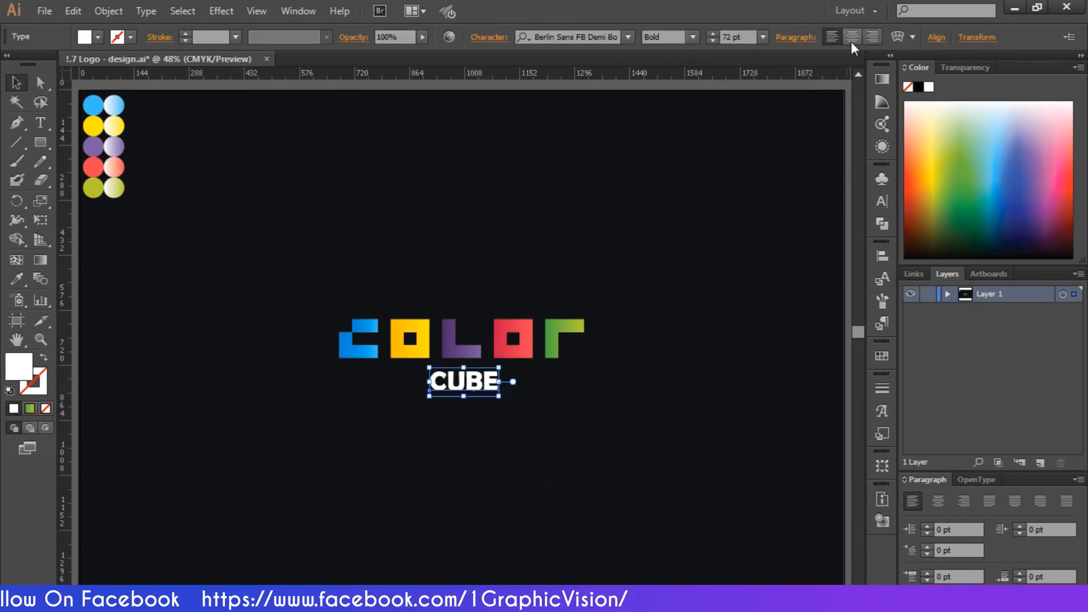
Set the CUBE text's paragraph alignment to centred and centre the text horizontally under the wordmark.
click(851, 42)
click(882, 256)
click(715, 292)
click(597, 235)
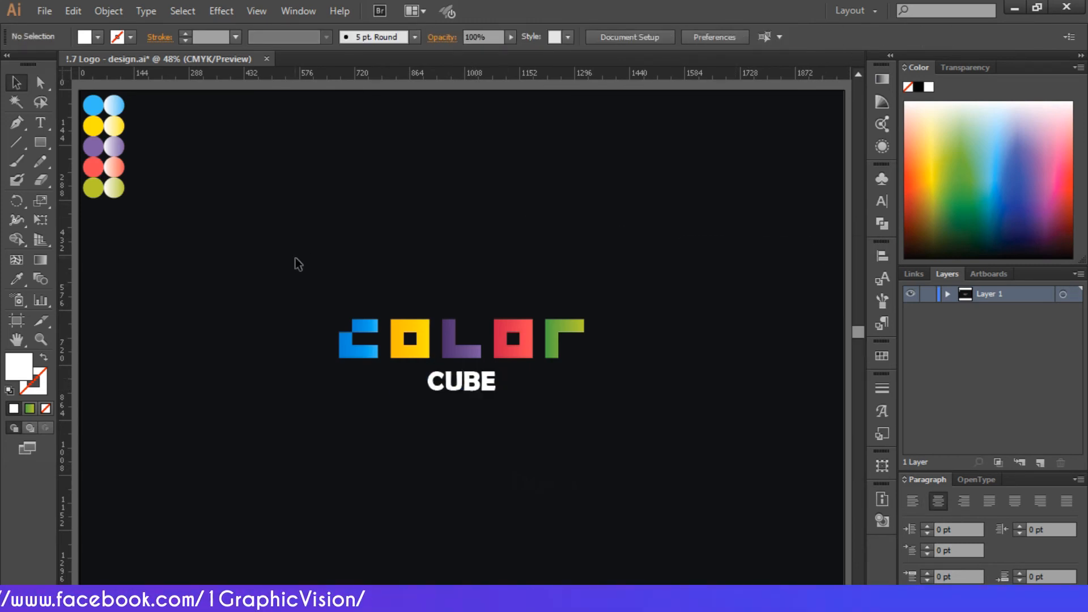
Insert a single space between each of the letters of CUBE.
triple_click(478, 377)
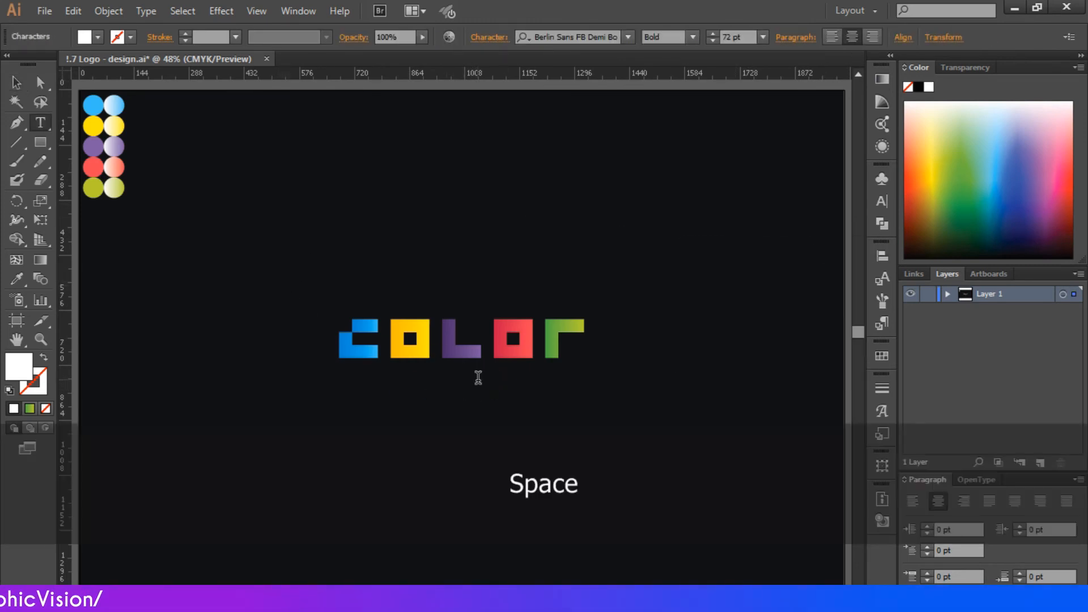
key(ctrl+z)
click(443, 381)
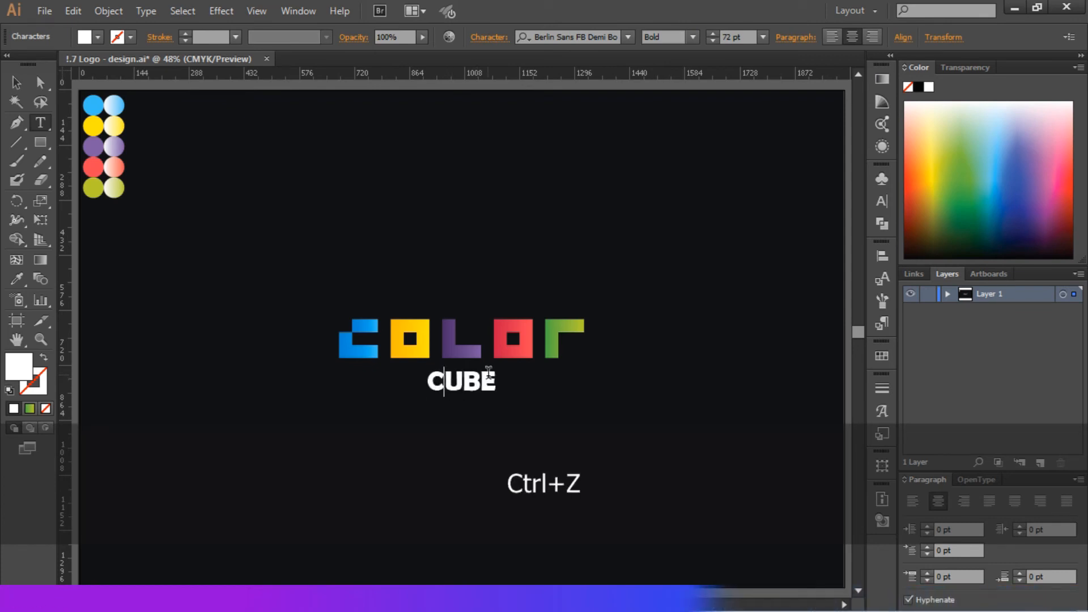
key(Right)
key(Right)
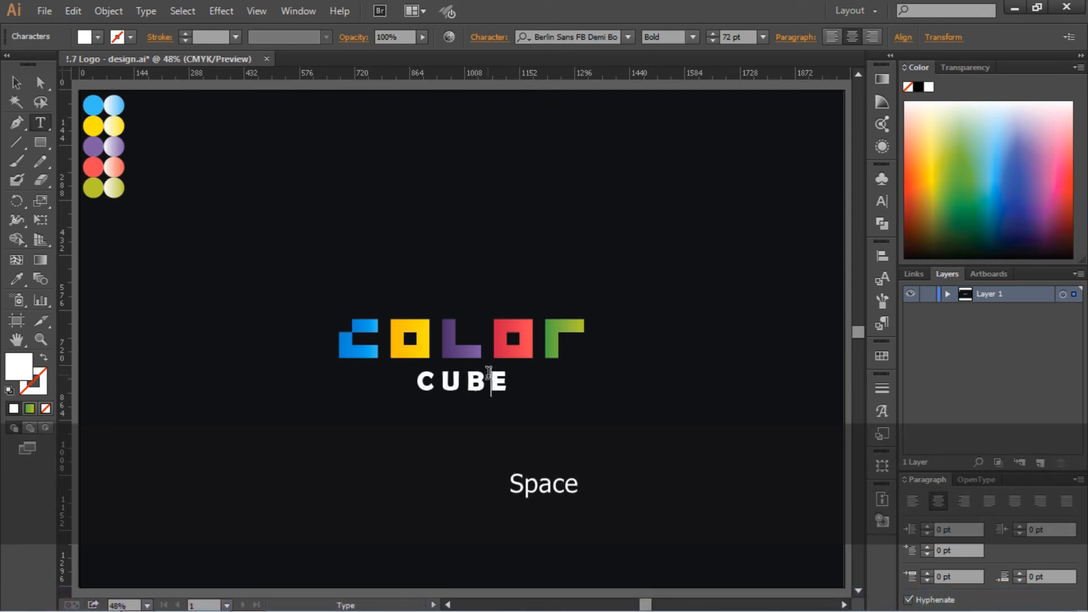
Try wider letter gaps in CUBE by adding a second space between the letters.
key(Left)
key(Right)
key(Right)
key(Right)
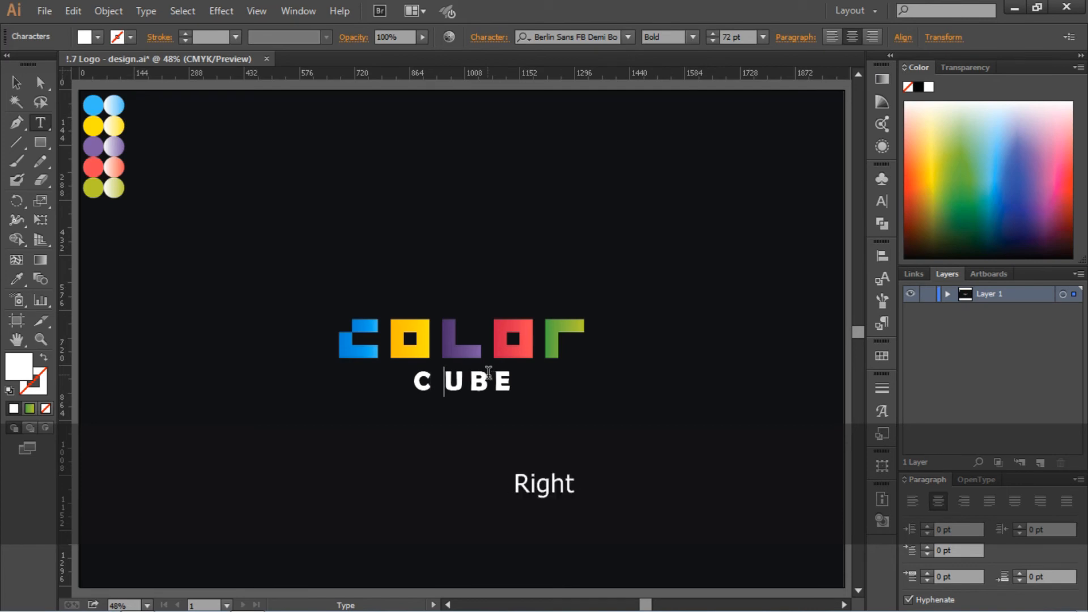
key(Right)
key(Right)
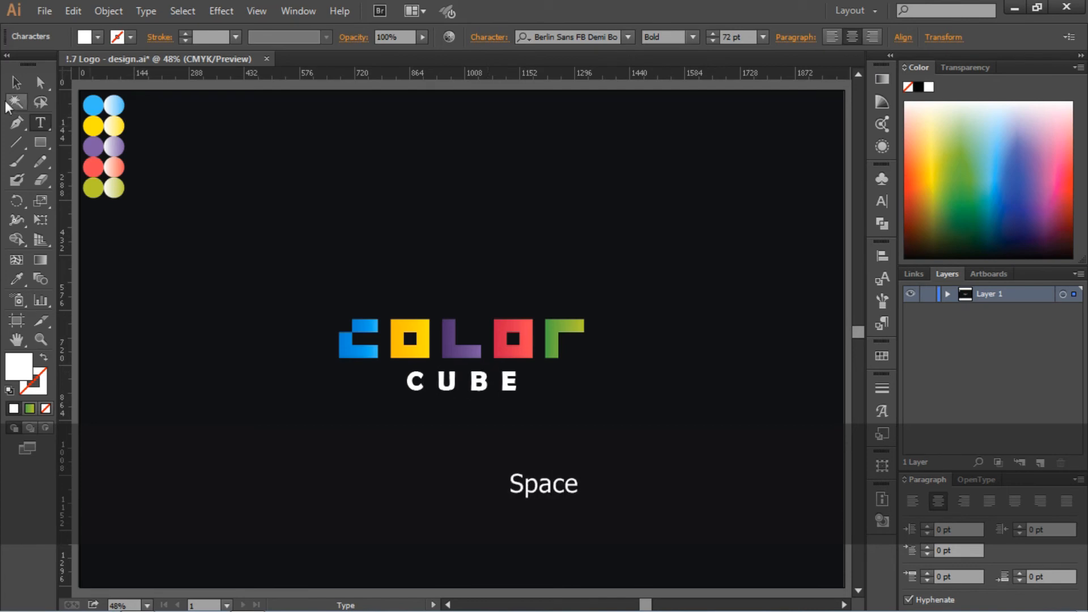
Undo the second spaces between the letters of CUBE.
key(ctrl+z)
key(ctrl+z)
key(ctrl+z)
key(ctrl+z)
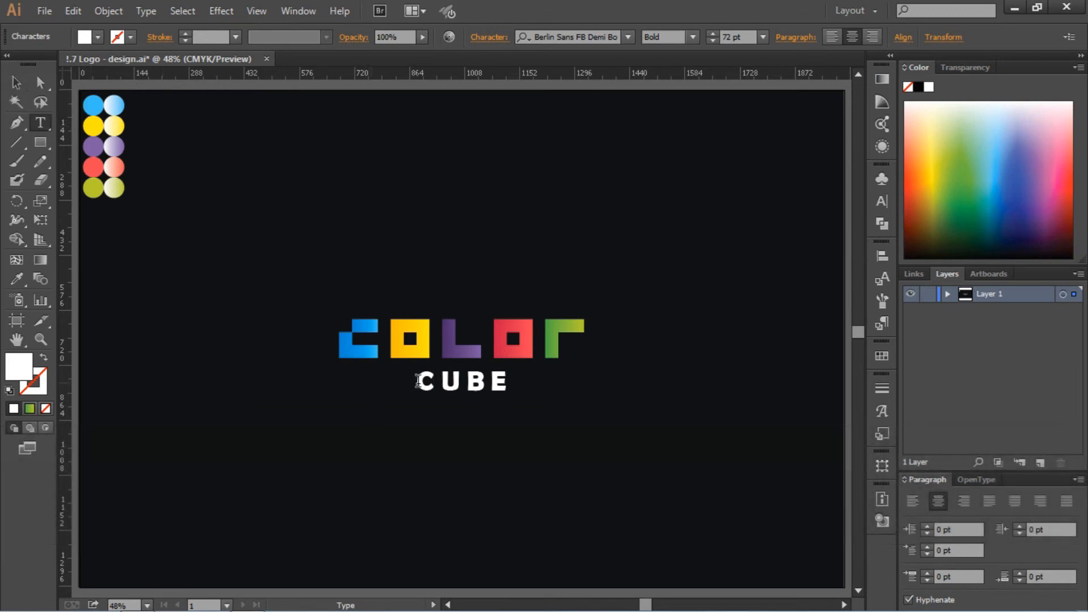
Add a hyphen directly before the C and another directly after the E of the CUBE text.
text(-)
click(514, 383)
text(-)
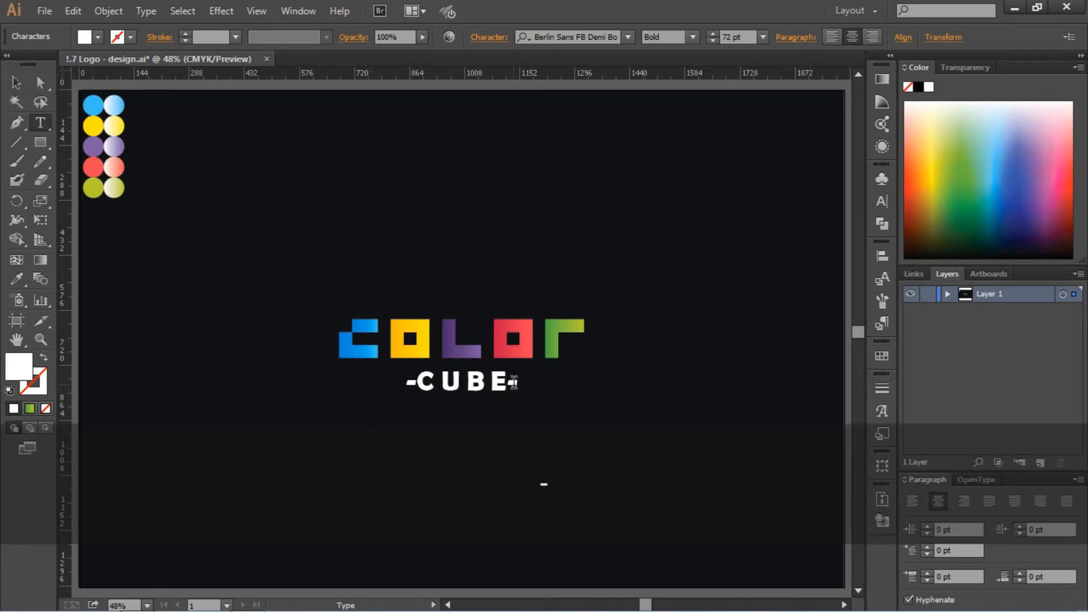
Remove the spaces between the letters so the text reads "-CUBE-", and finish editing it.
click(447, 382)
key(BackSpace)
key(Right)
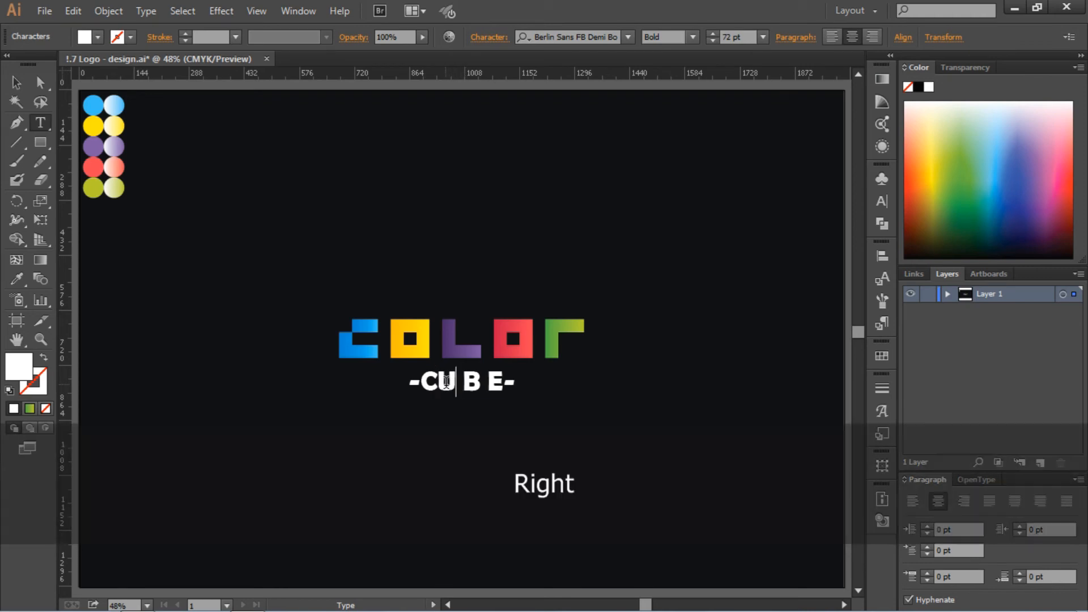
key(BackSpace)
key(Right)
key(BackSpace)
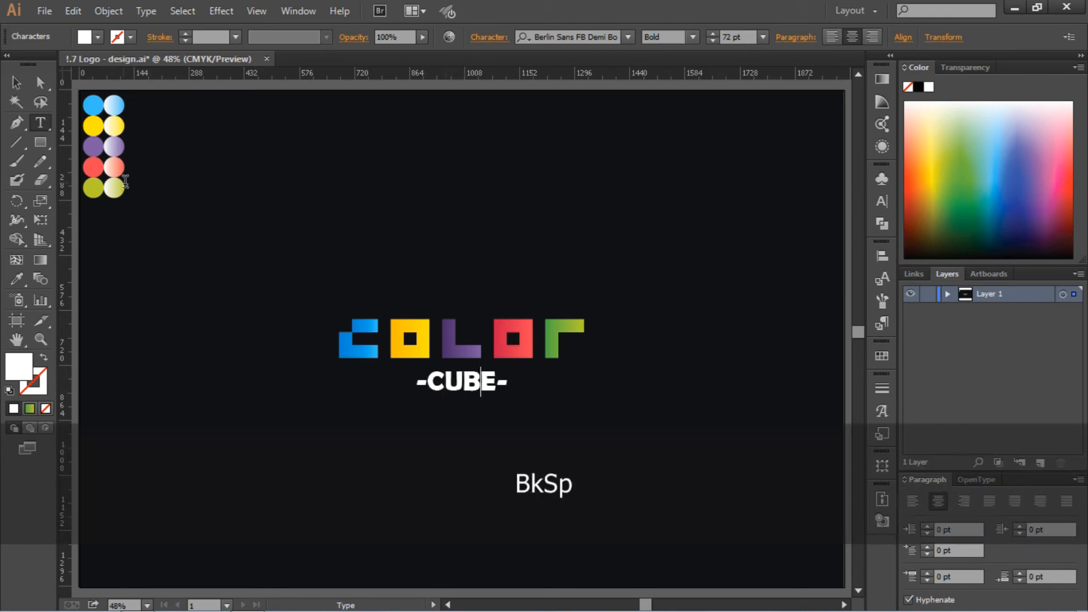
click(15, 83)
click(377, 212)
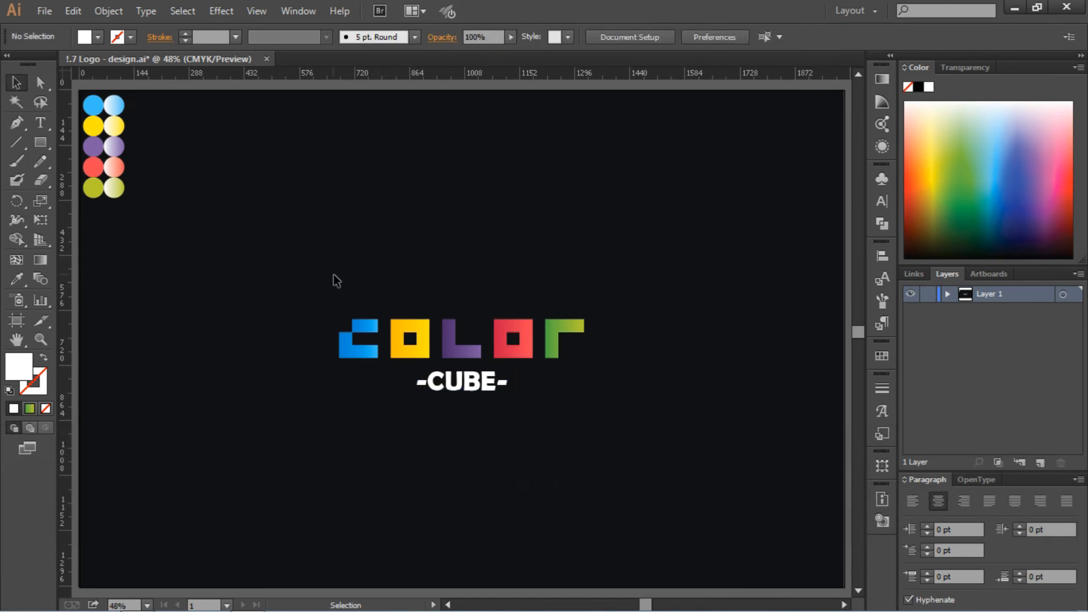
Scale the colour wordmark group down proportionally around its centre to about nine tenths of its size.
drag(335, 280, 612, 350)
right_click(533, 340)
key(Escape)
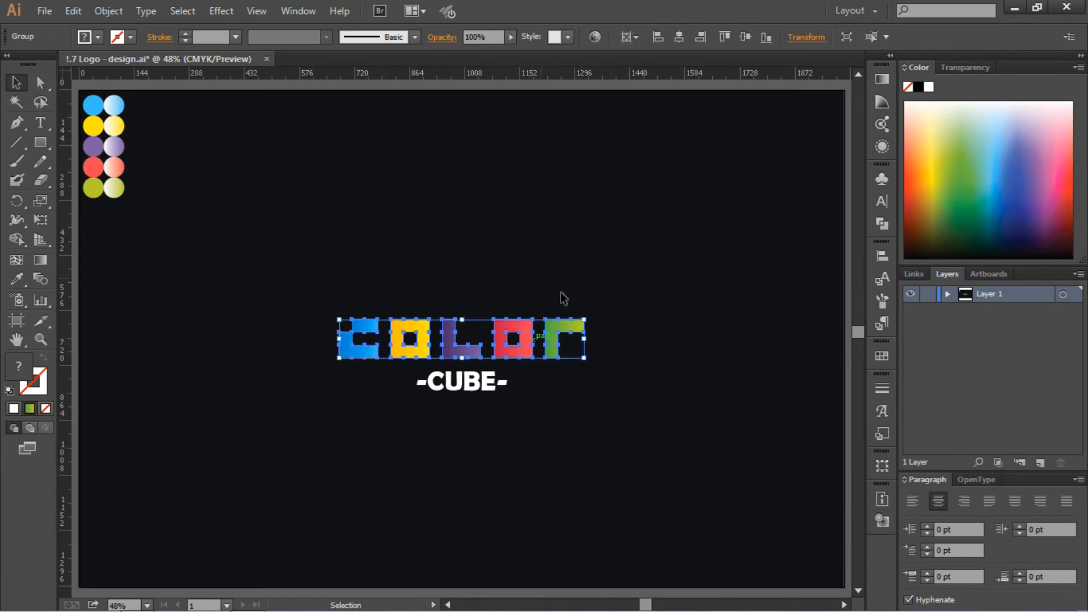
click(562, 298)
click(560, 355)
drag(584, 359, 573, 363)
click(583, 403)
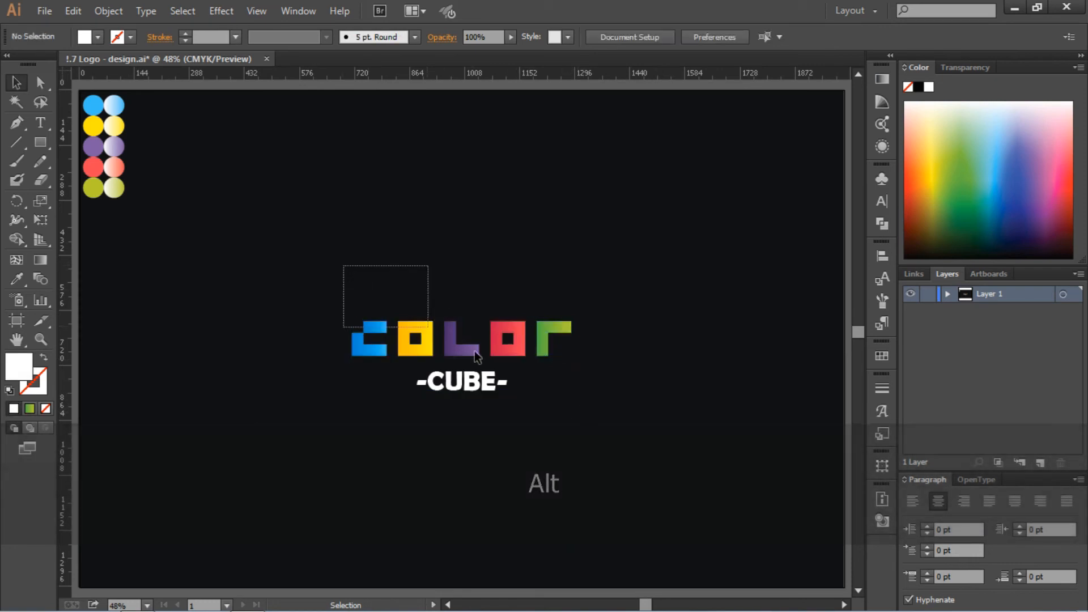
Centre the wordmark and the -CUBE- text horizontally, and move the text slightly up towards the wordmark.
drag(476, 356, 656, 391)
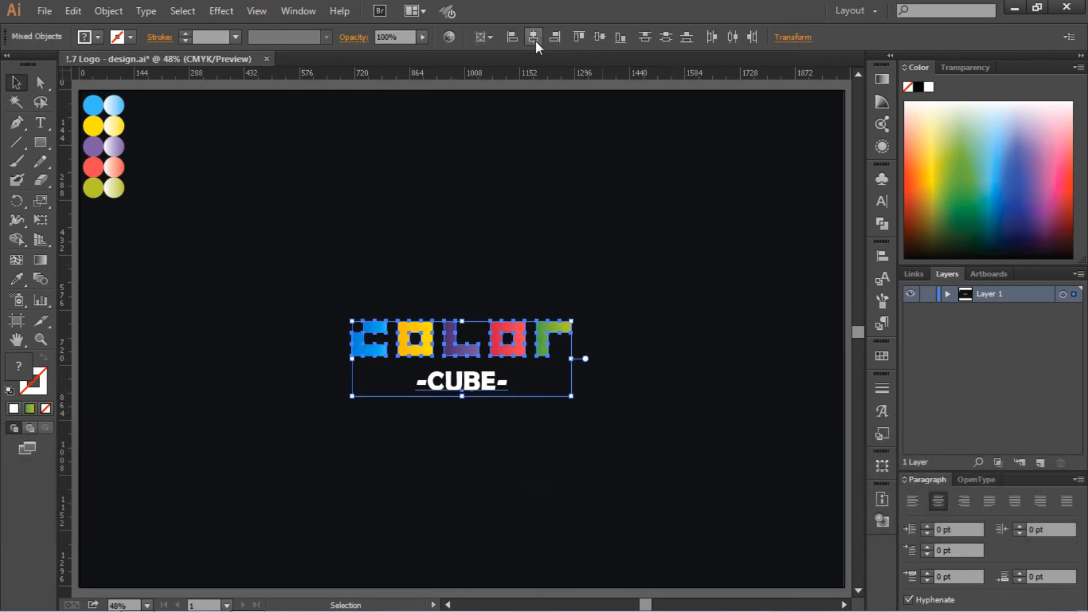
click(643, 250)
drag(486, 388, 486, 384)
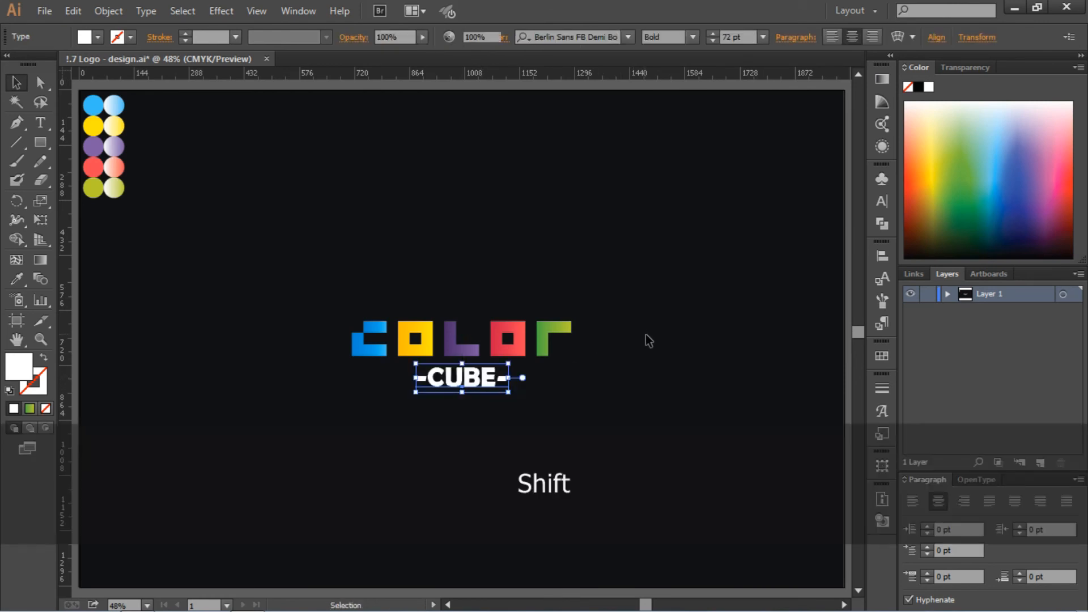
click(644, 336)
Group the wordmark with the -CUBE- text and centre the group vertically on the artboard.
drag(638, 290, 340, 430)
right_click(437, 326)
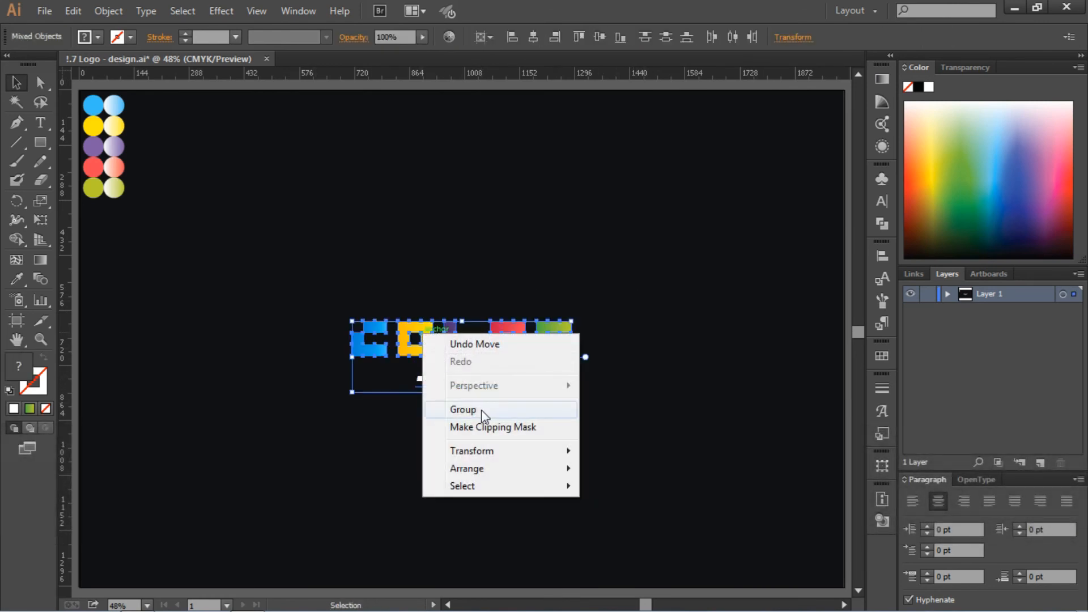
click(463, 409)
click(599, 36)
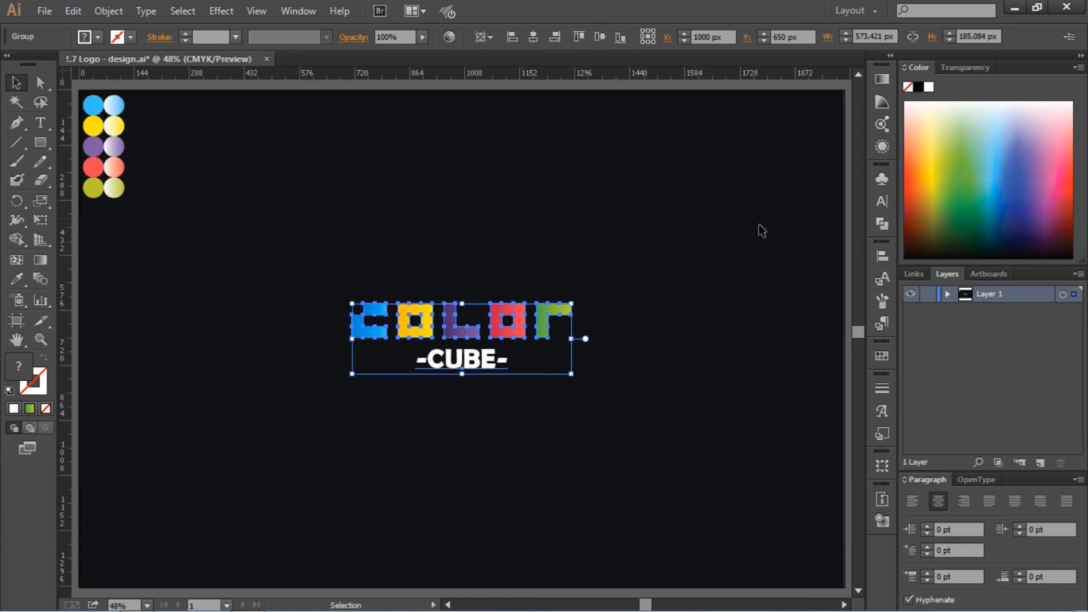
click(765, 233)
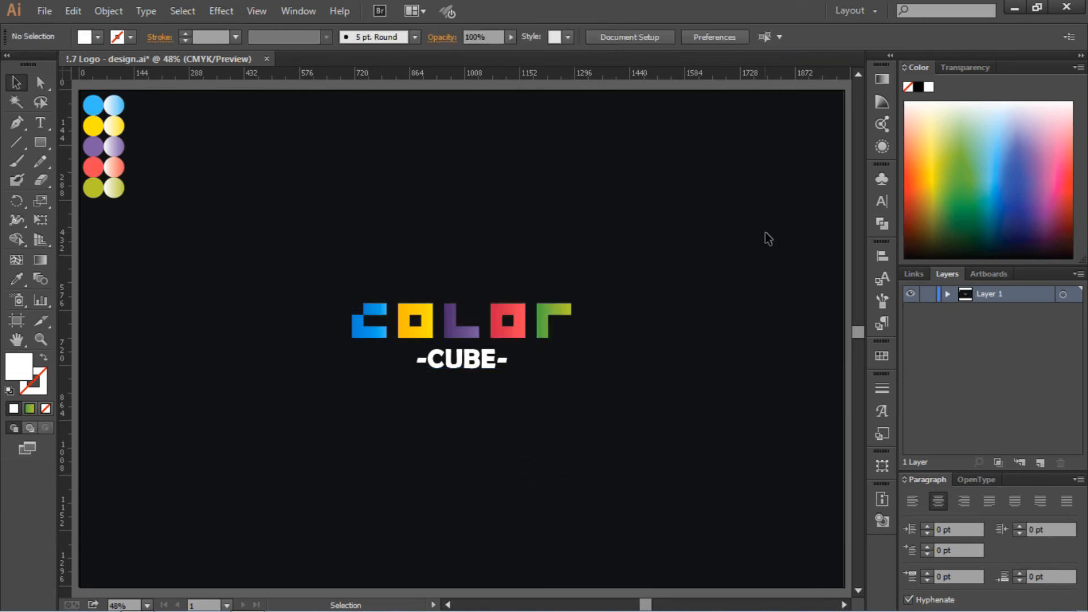